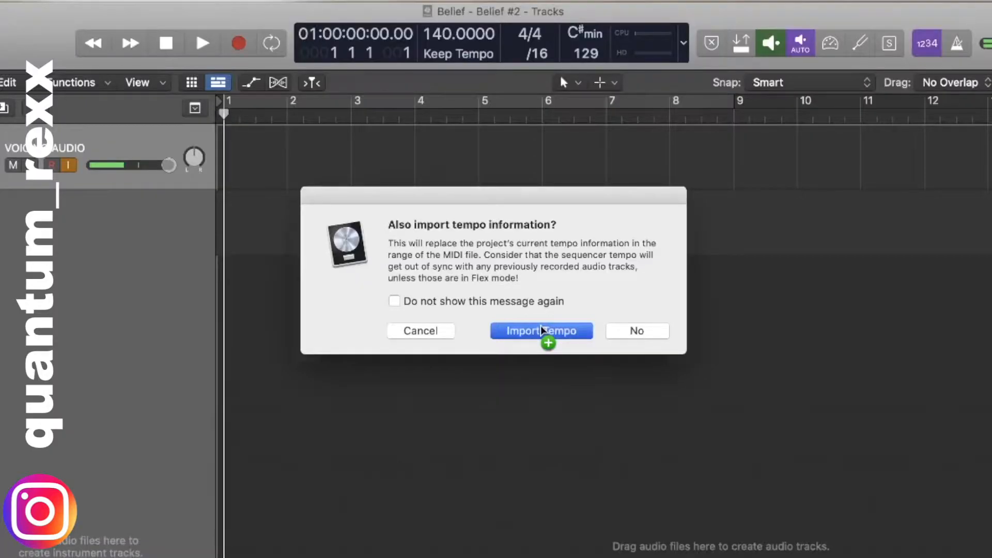
Import the MIDI file together with its tempo information and enable the cycle area over bars 1 to 9
click(541, 330)
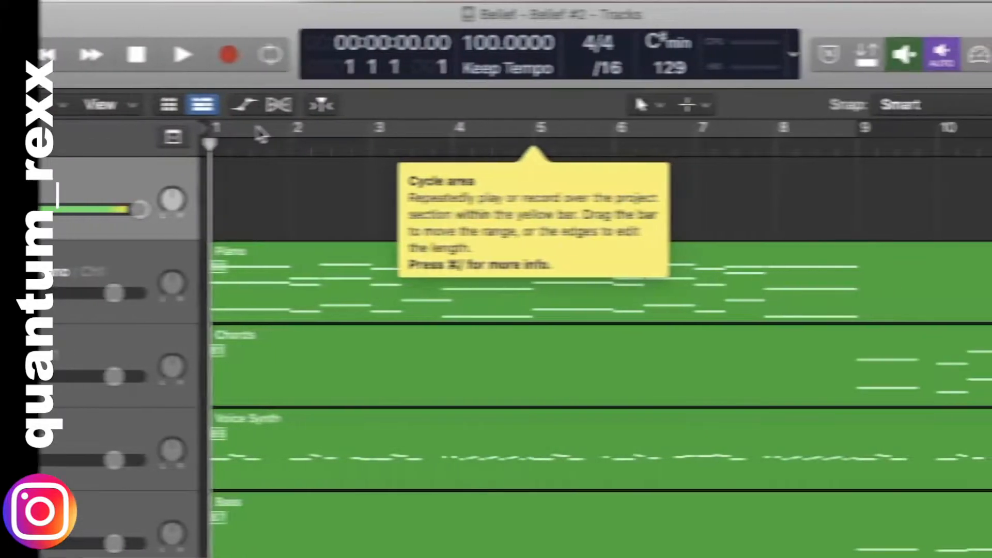
click(261, 133)
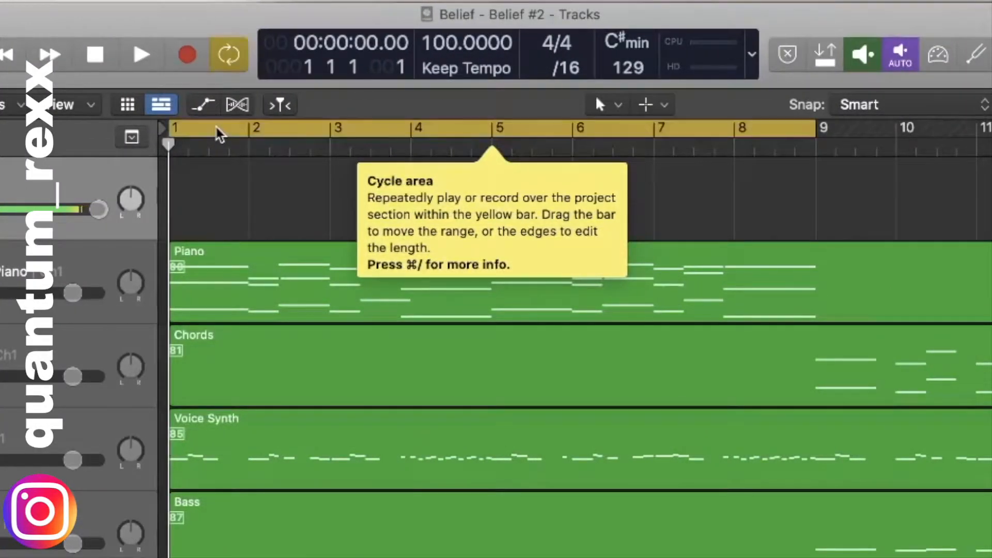
click(217, 128)
click(217, 128)
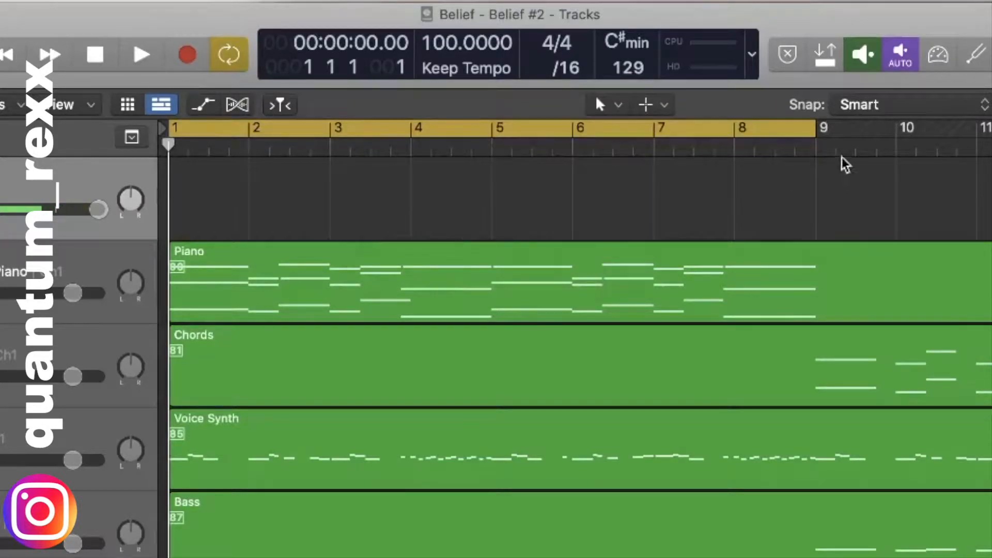
mouse_move(819, 133)
mouse_down()
mouse_move(494, 133)
mouse_move(815, 136)
mouse_up()
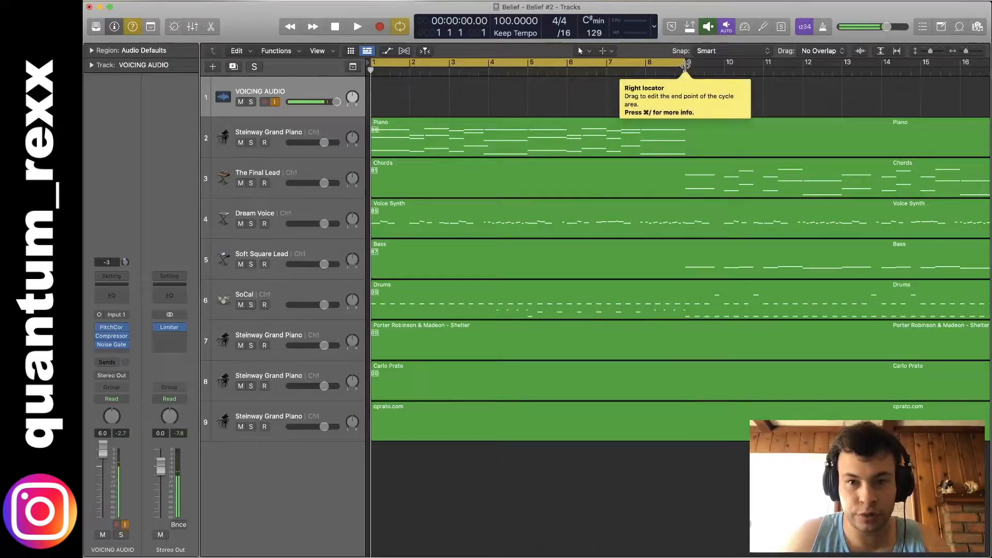
Play the cycled section of the imported tracks, then stop and return the playhead to the project start
key(space)
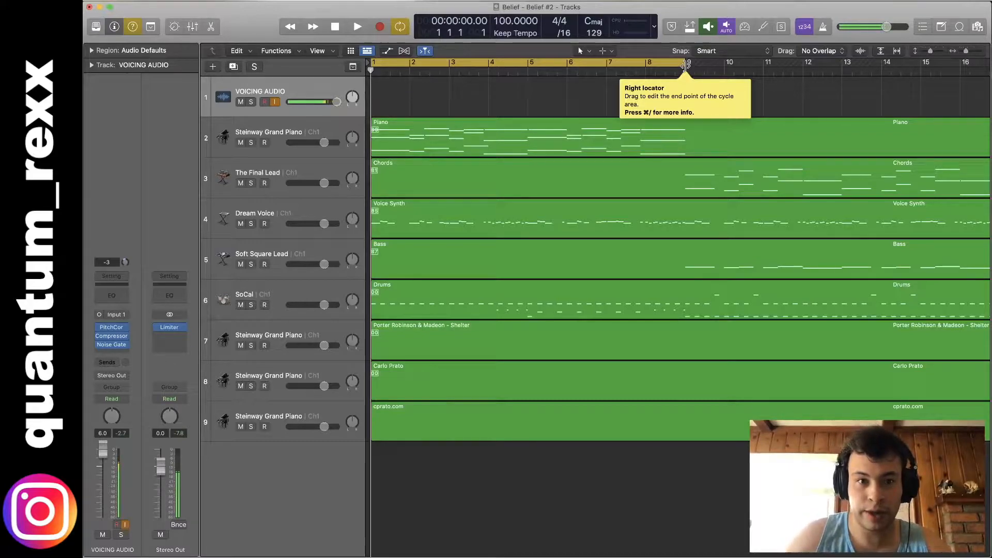
key(space)
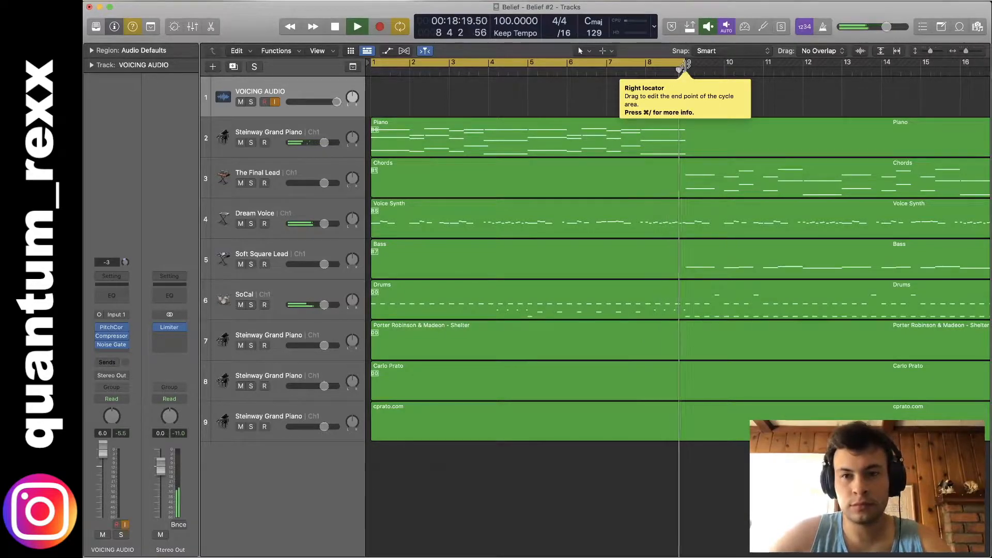
key(space)
key(Return)
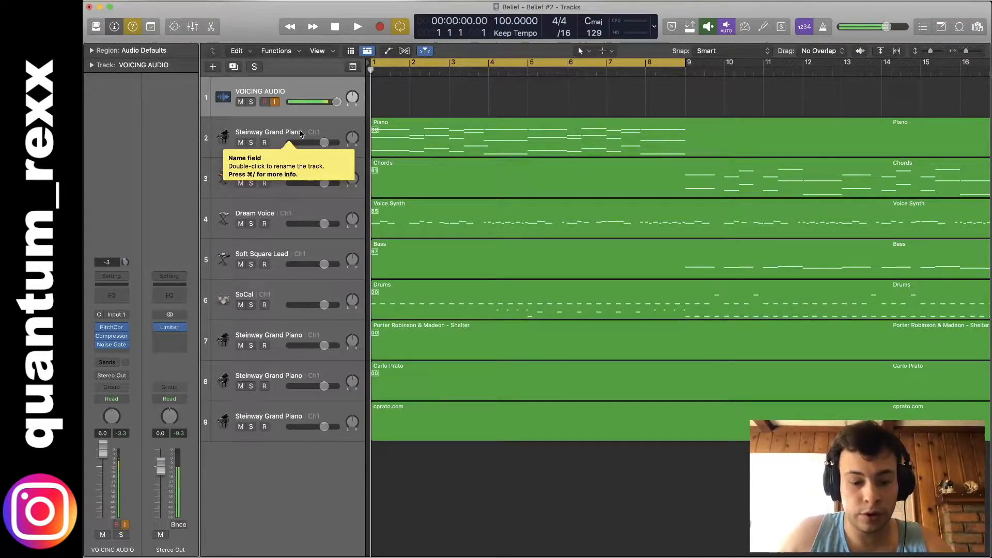
Duplicate the Steinway Grand Piano track and copy the Piano region onto the duplicate, then reselect the VOICING AUDIO track
click(300, 133)
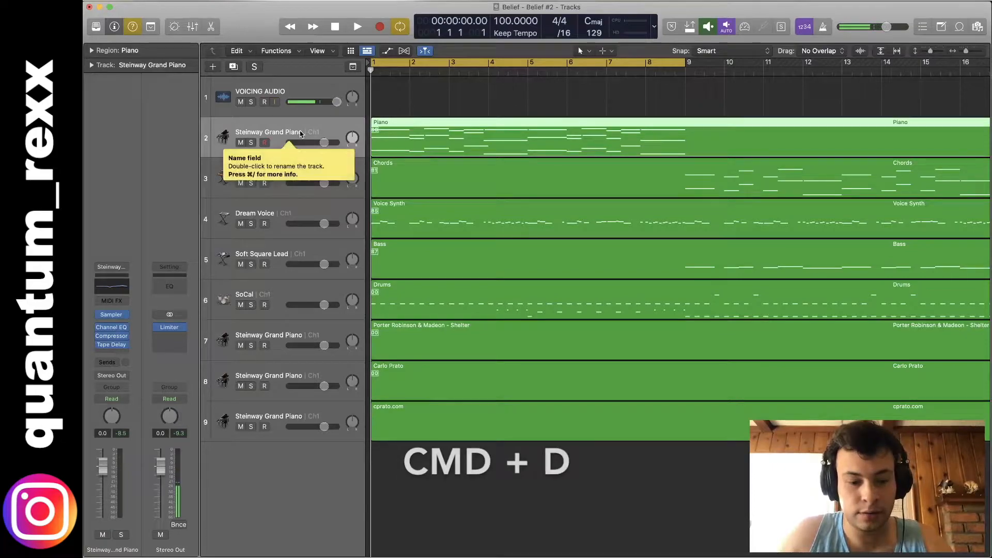
key(super+d)
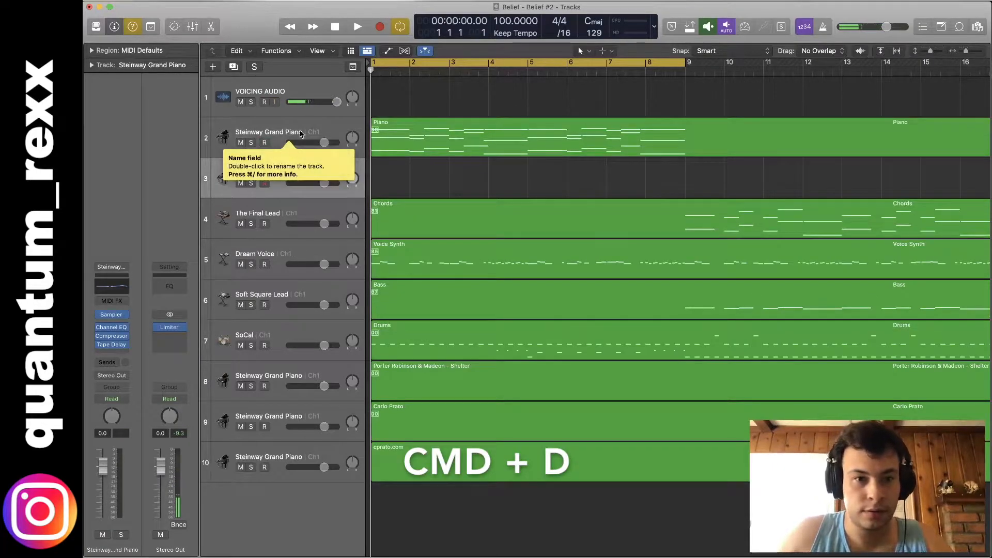
click(308, 92)
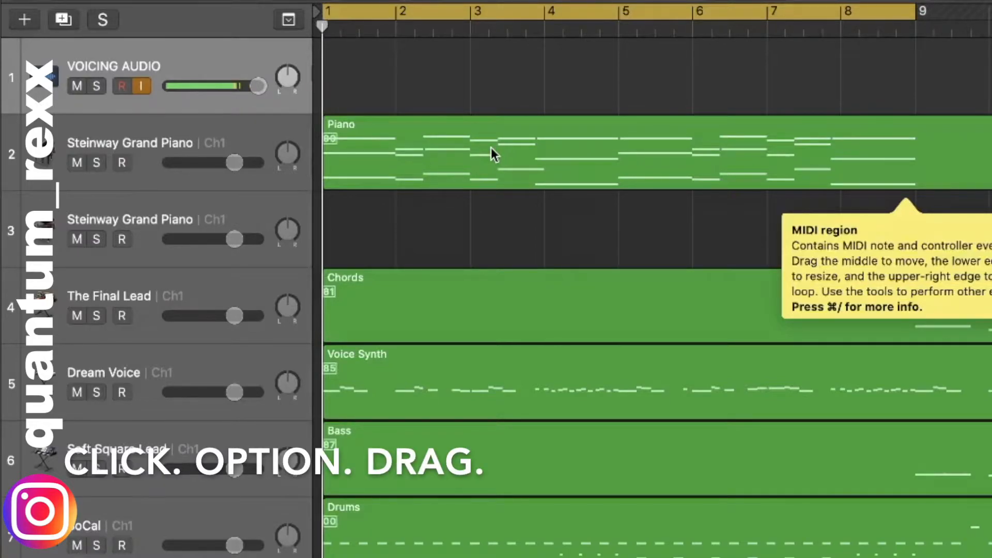
drag(491, 150, 493, 246)
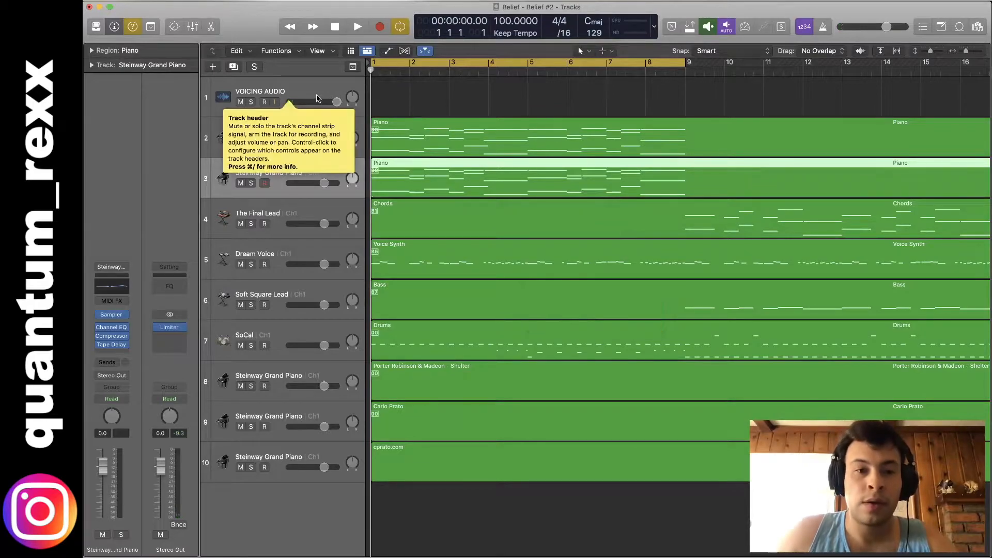
click(317, 98)
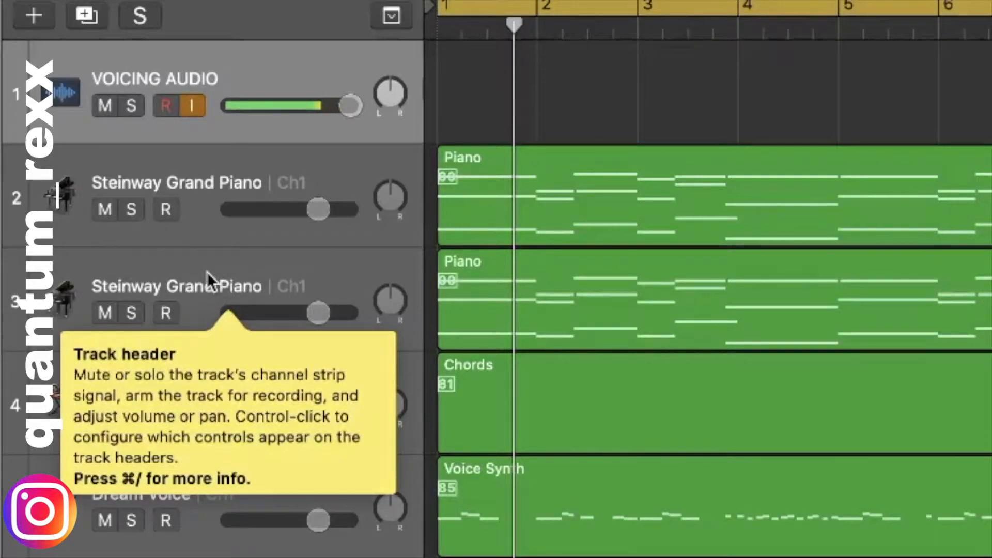
Find 808 (Cardi B - Money).wav with a system search for 808 and load it into the duplicated piano track's Sampler
click(281, 167)
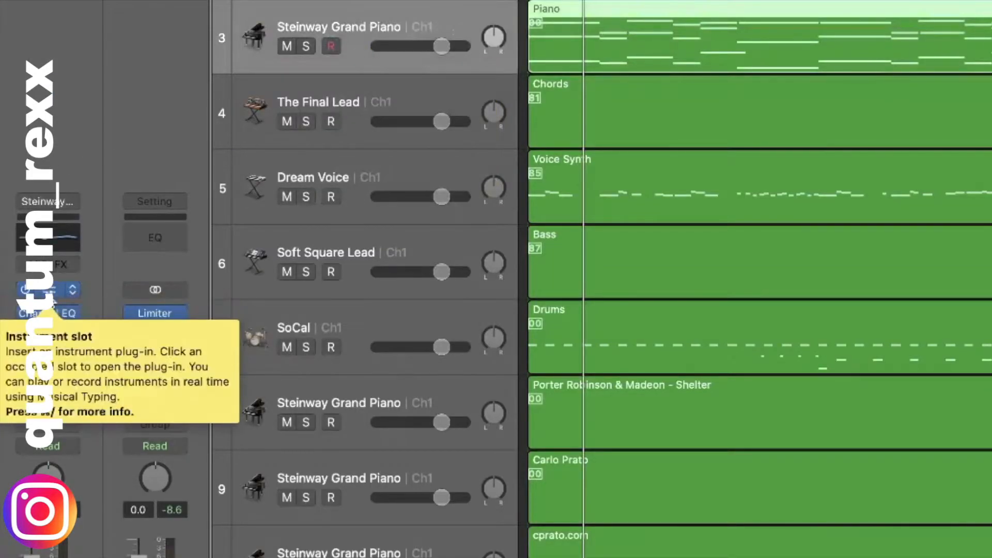
click(57, 289)
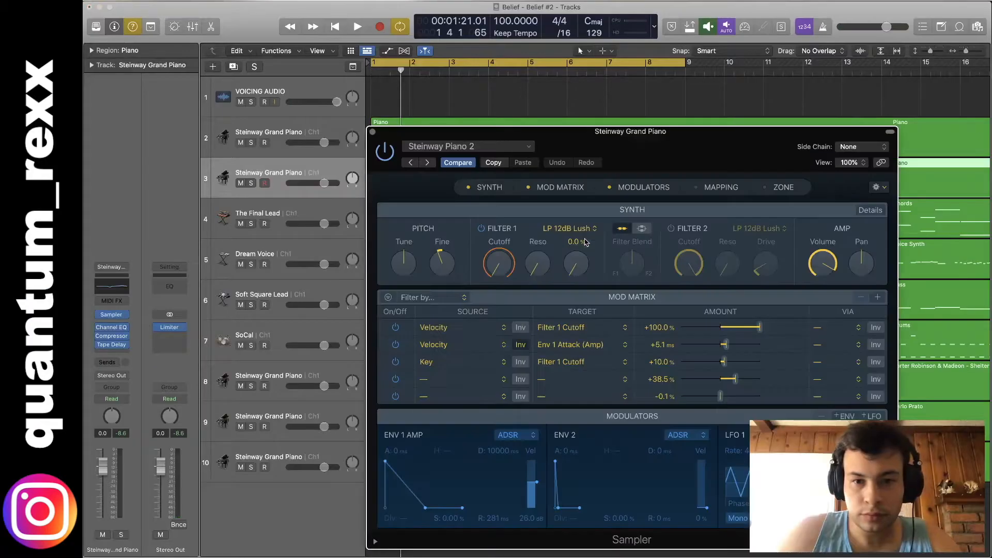
click(286, 90)
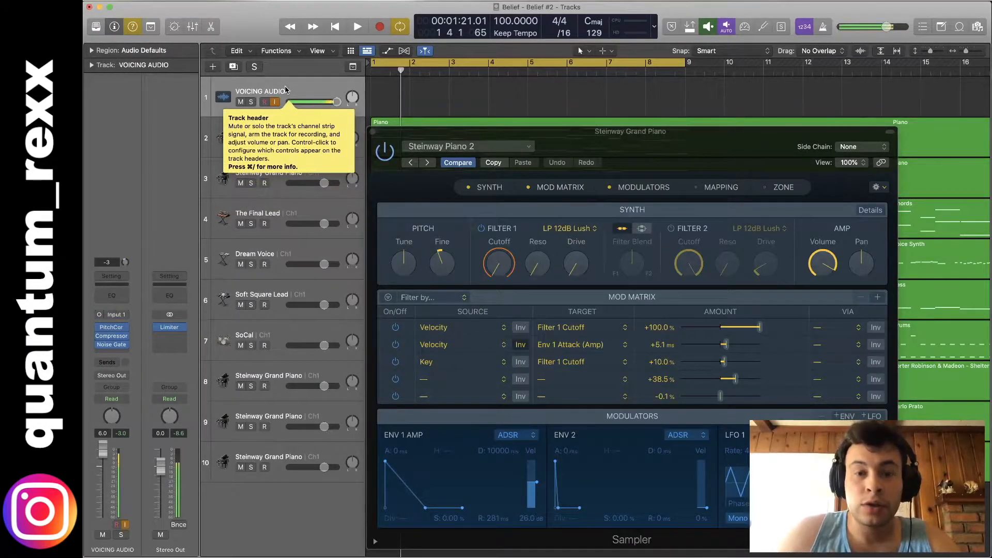
drag(584, 153, 582, 111)
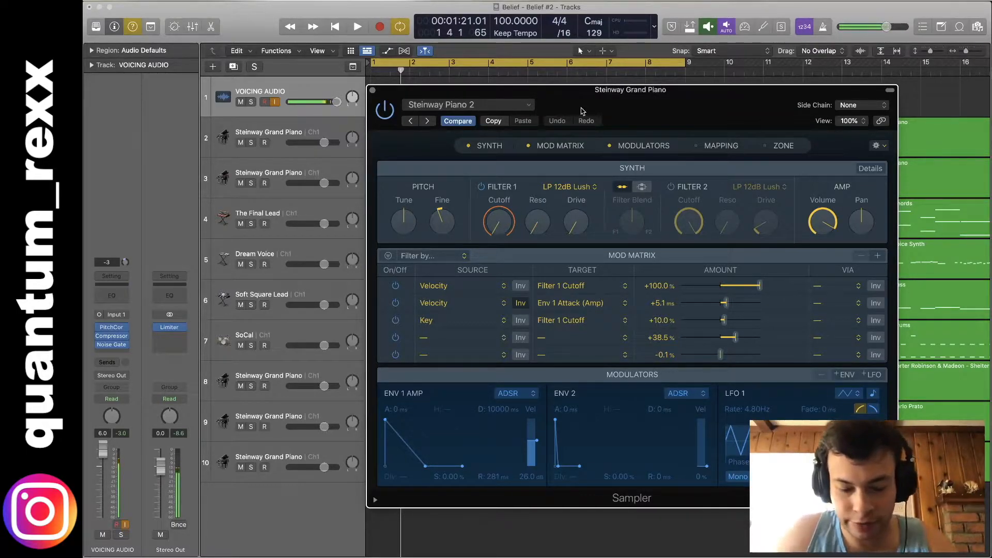
key(super+space)
text(808)
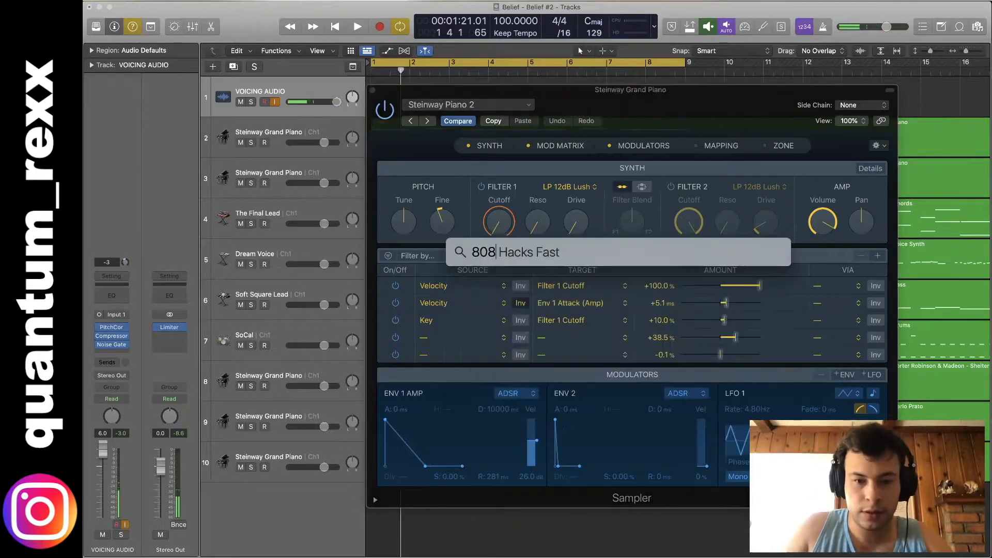
drag(507, 342, 797, 146)
click(383, 94)
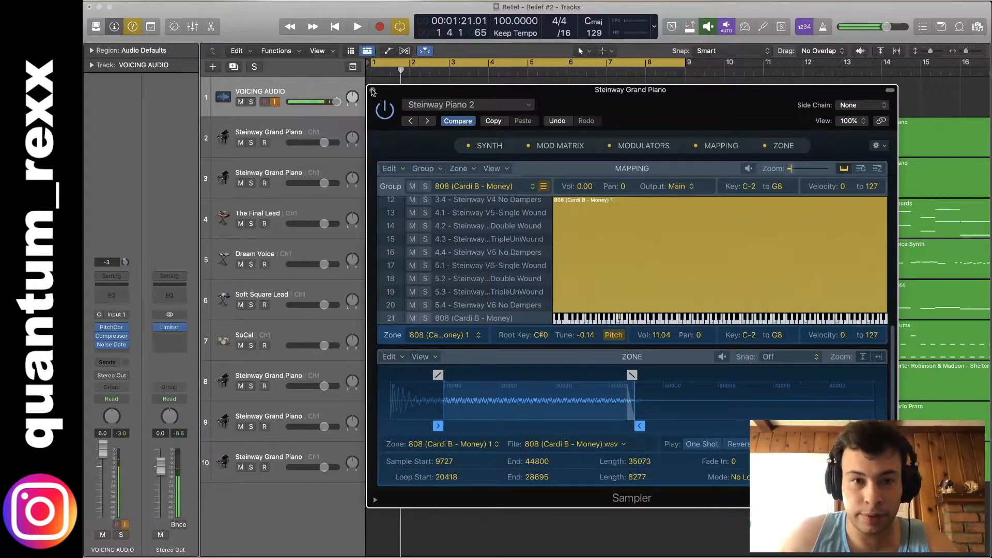
click(372, 91)
Replace the original piano track's Sampler instrument with a mono Quick Sampler (Single Sample)
click(248, 135)
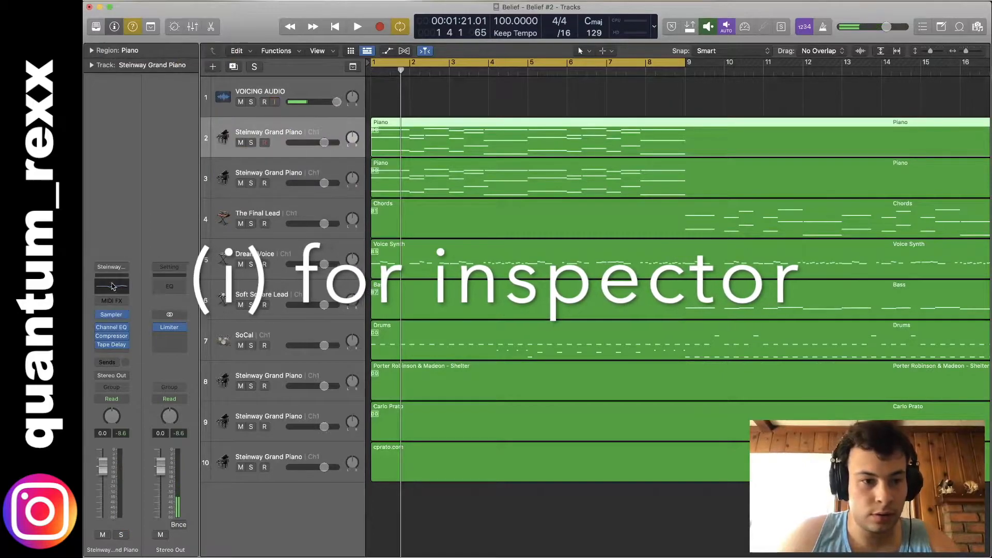
key(i)
key(i)
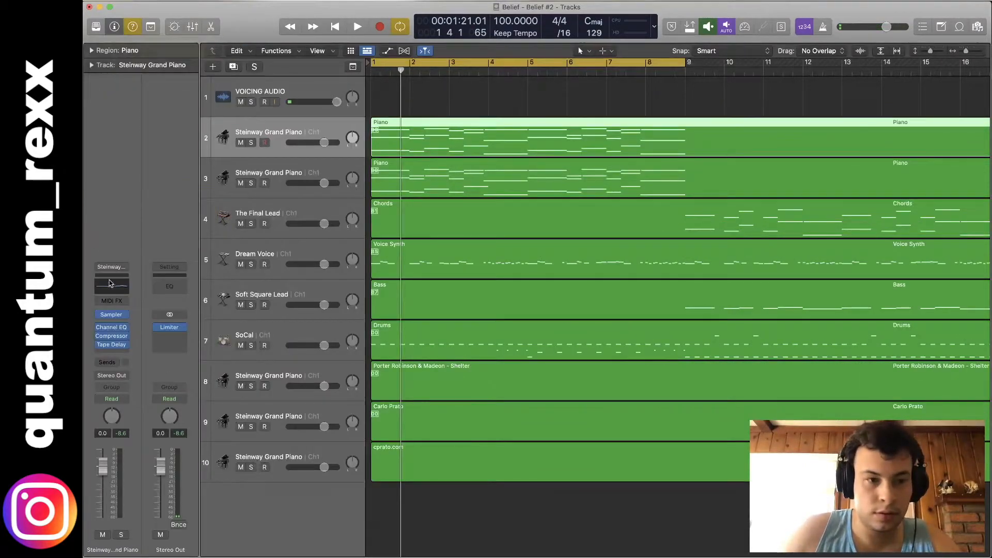
click(125, 317)
mouse_move(143, 484)
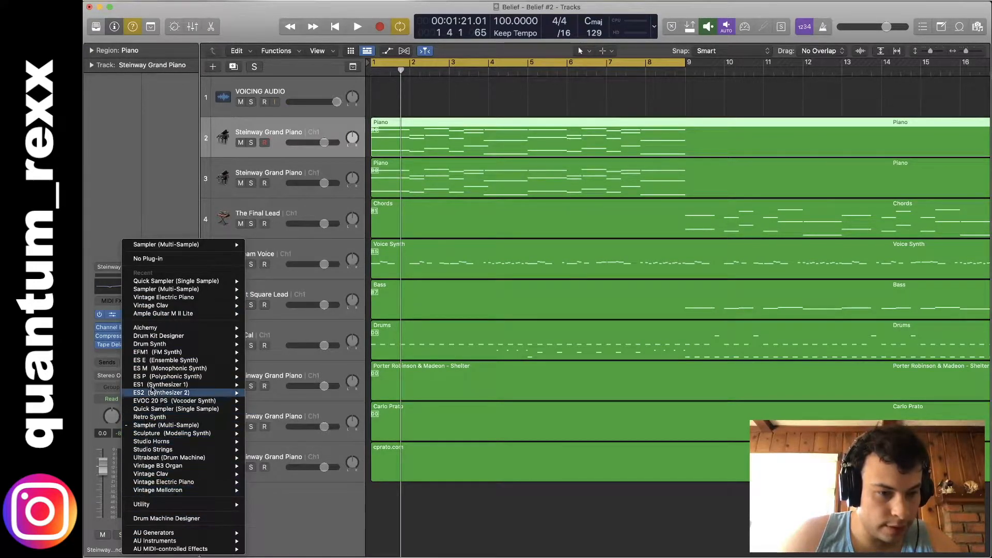
mouse_move(155, 280)
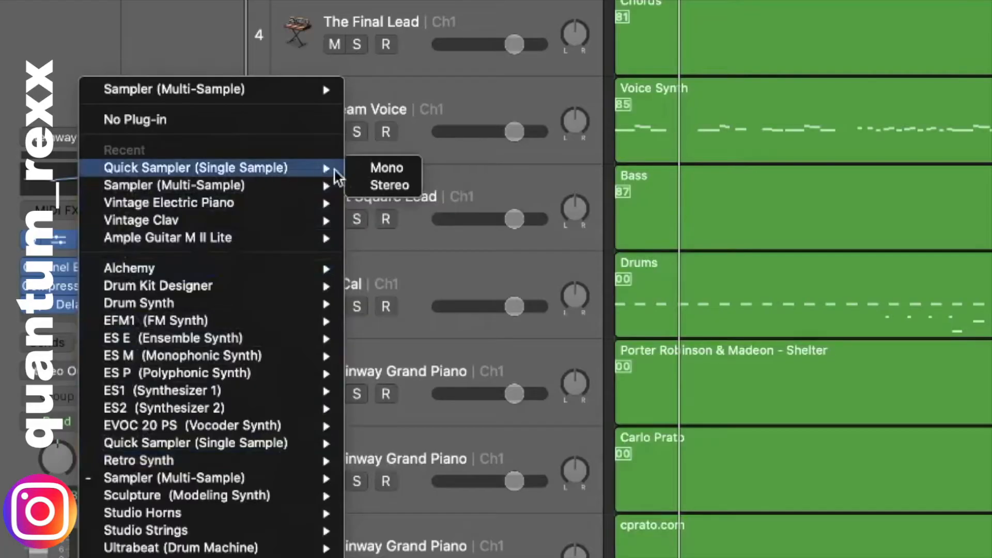
click(373, 171)
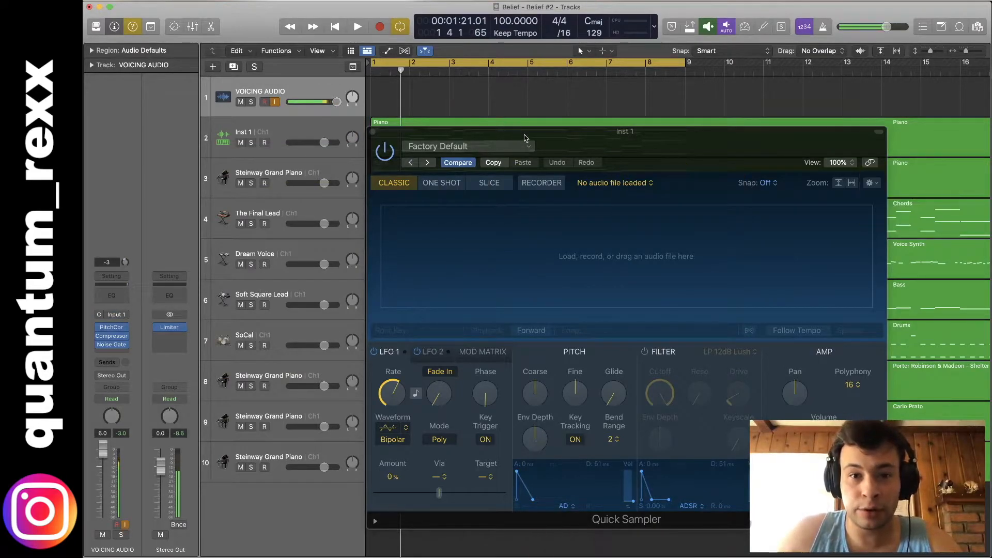
Load 808 (Cardi B - Money).wav from the system search results into Quick Sampler
drag(525, 138, 516, 97)
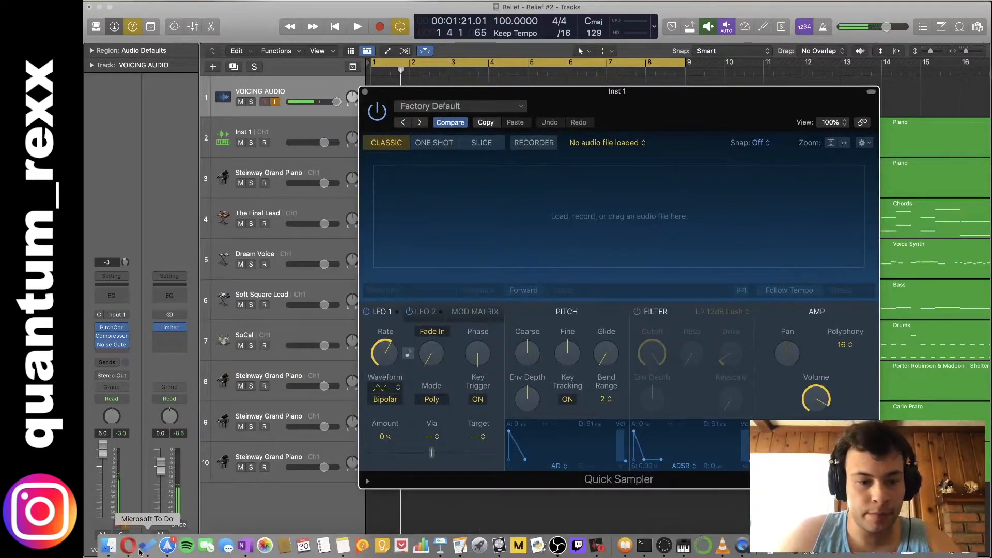
key(super+space)
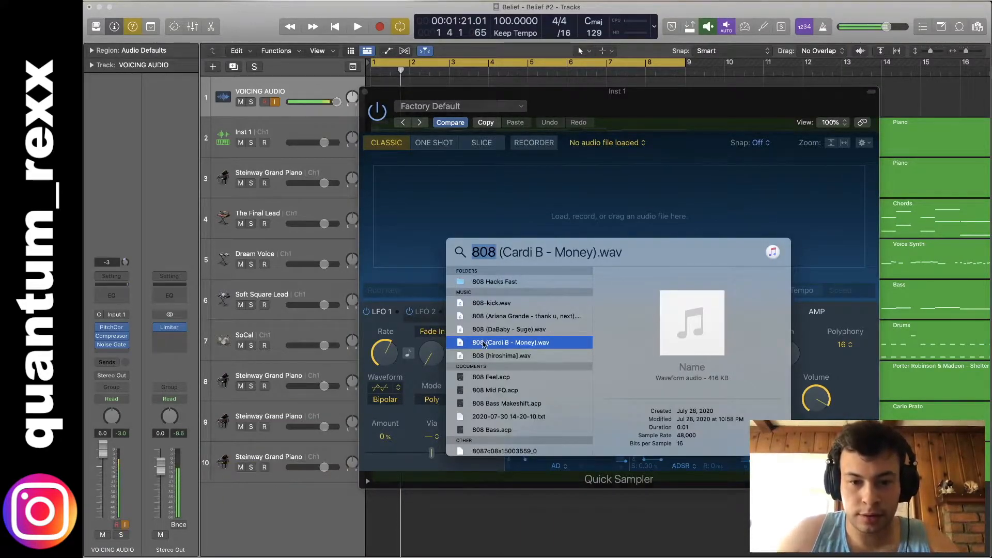
drag(484, 345, 731, 184)
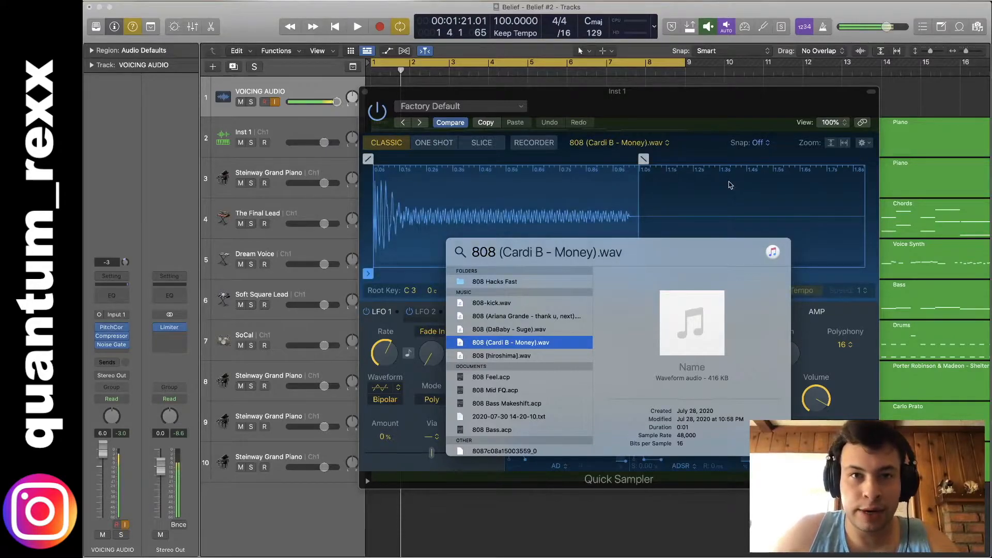
key(Escape)
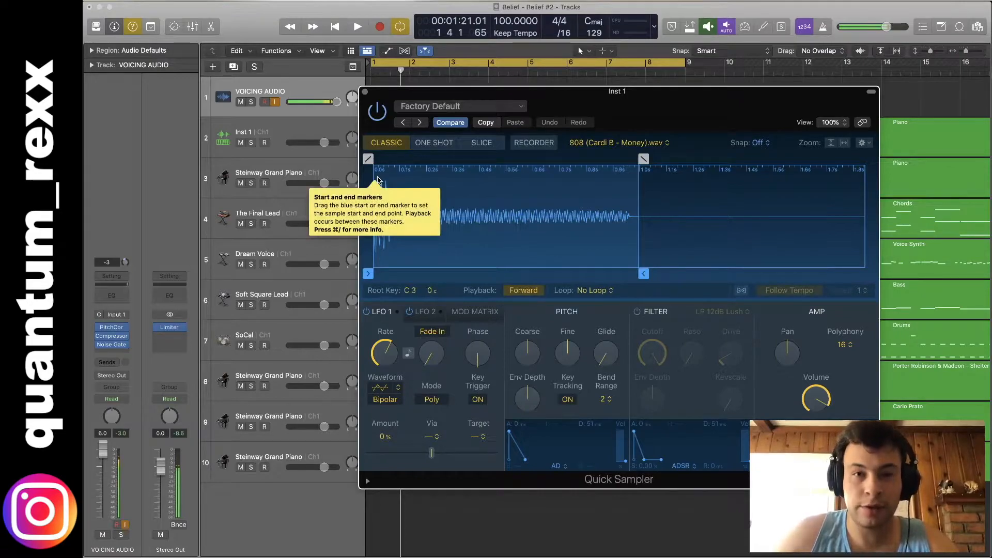
Audition the 808 sample on the Inst 1 track with Musical Typing, then return to the VOICING AUDIO track
key(super+k)
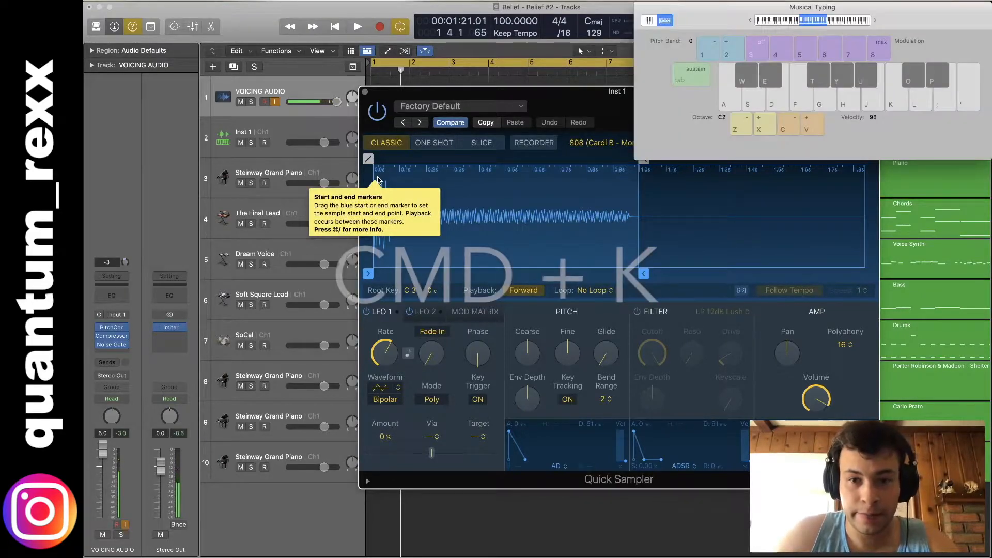
click(274, 133)
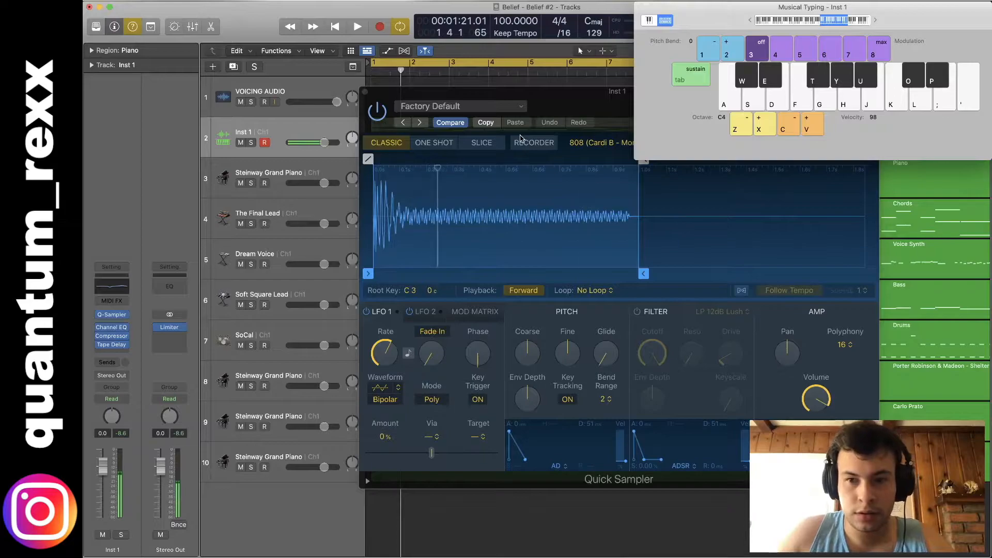
key(super+k)
click(284, 93)
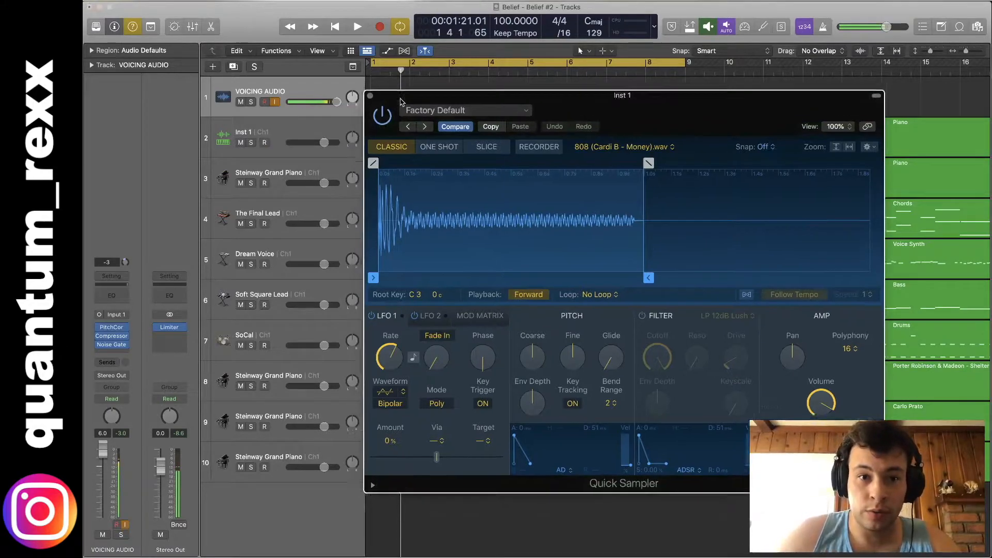
Move the Quick Sampler window clear of the piano regions and play the project from bar 1
drag(396, 98, 506, 221)
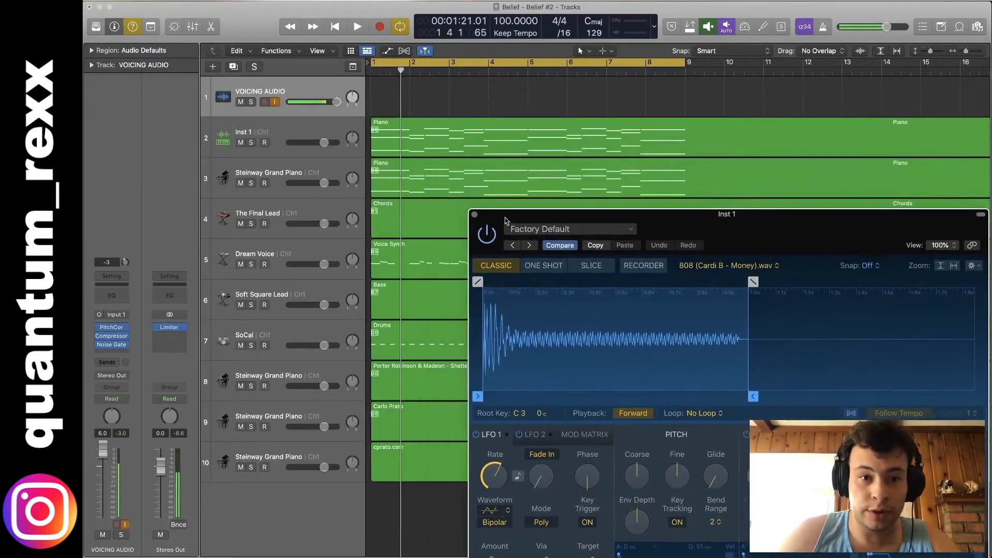
click(371, 69)
key(space)
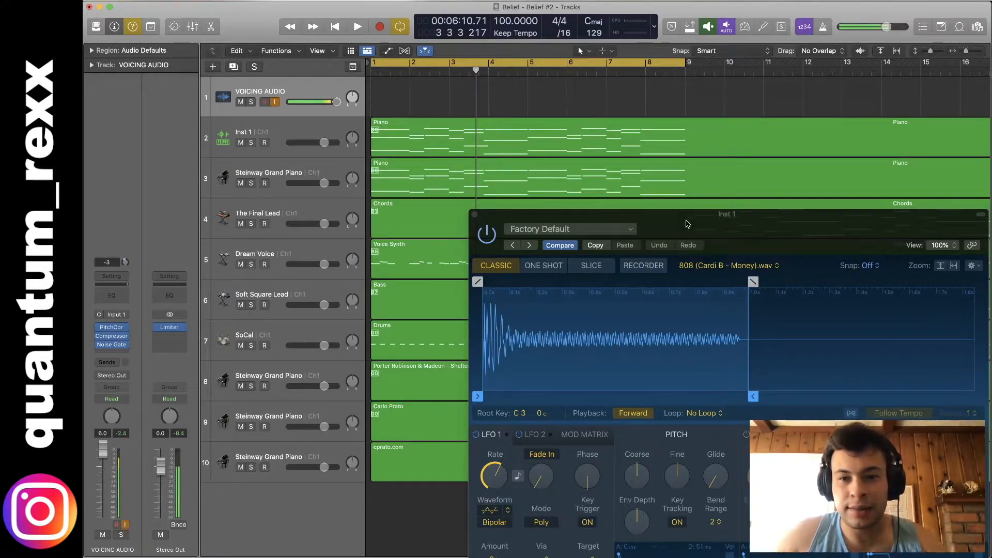
Set Quick Sampler's amp polyphony to Mono
drag(688, 223, 505, 126)
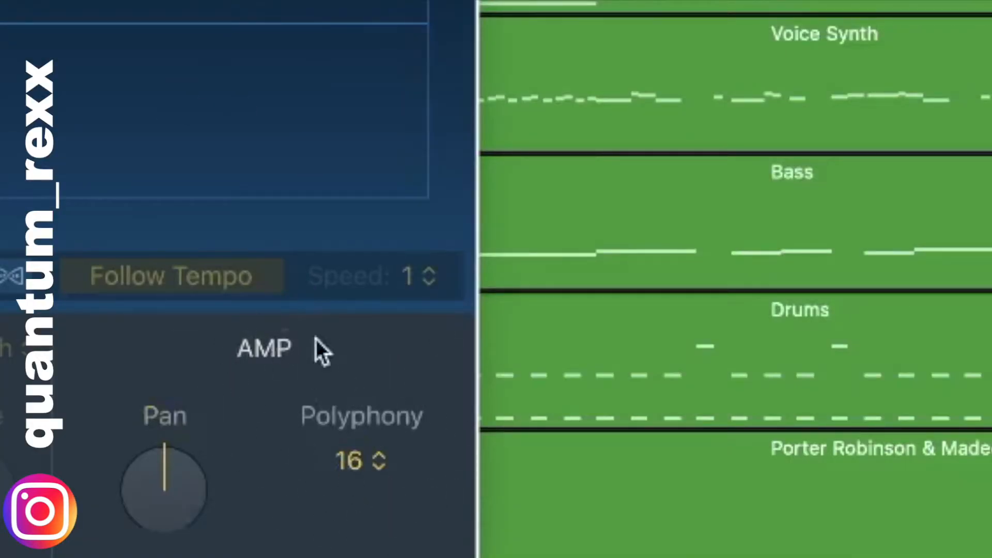
click(349, 460)
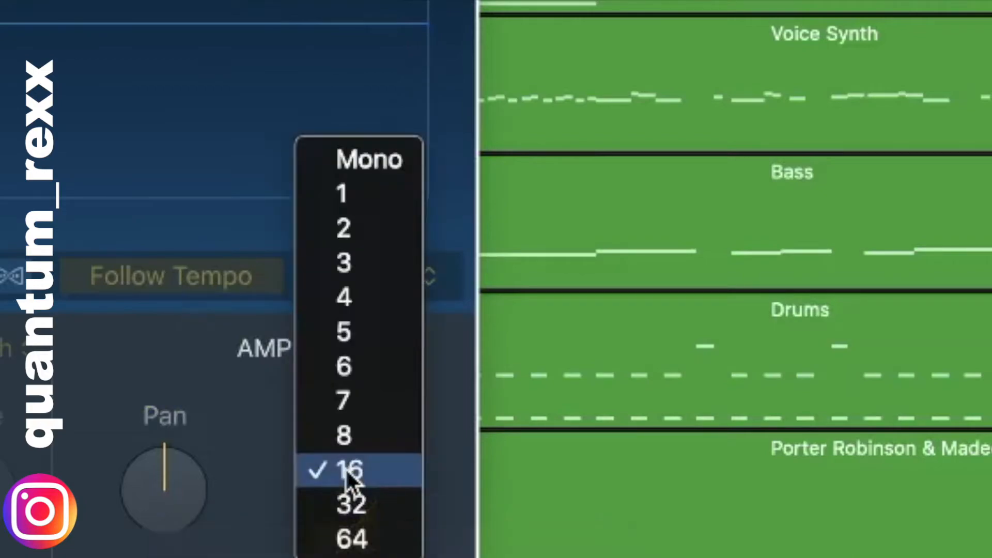
click(348, 165)
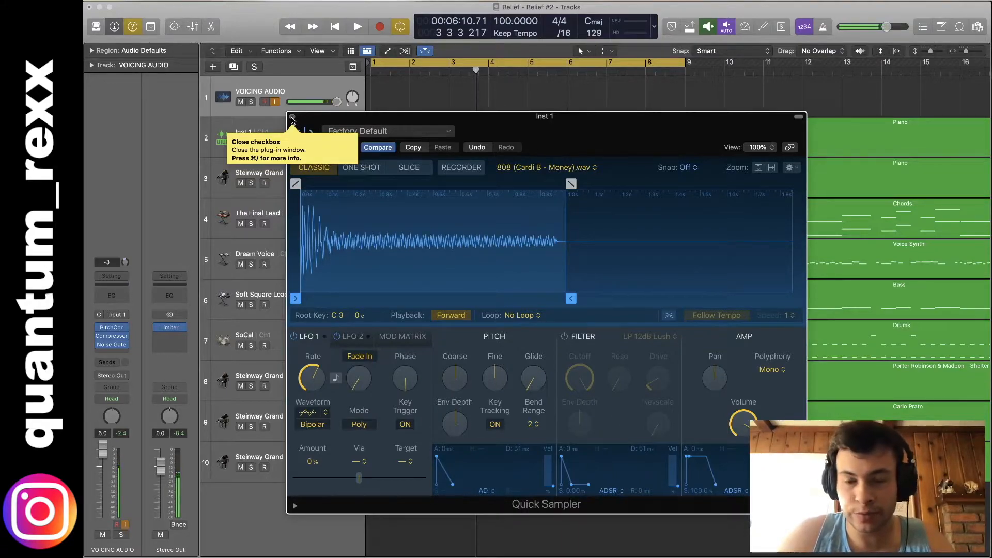
Close Quick Sampler and delete the upper chord notes from the Inst 1 Piano region, keeping only the lowest bass line
click(292, 118)
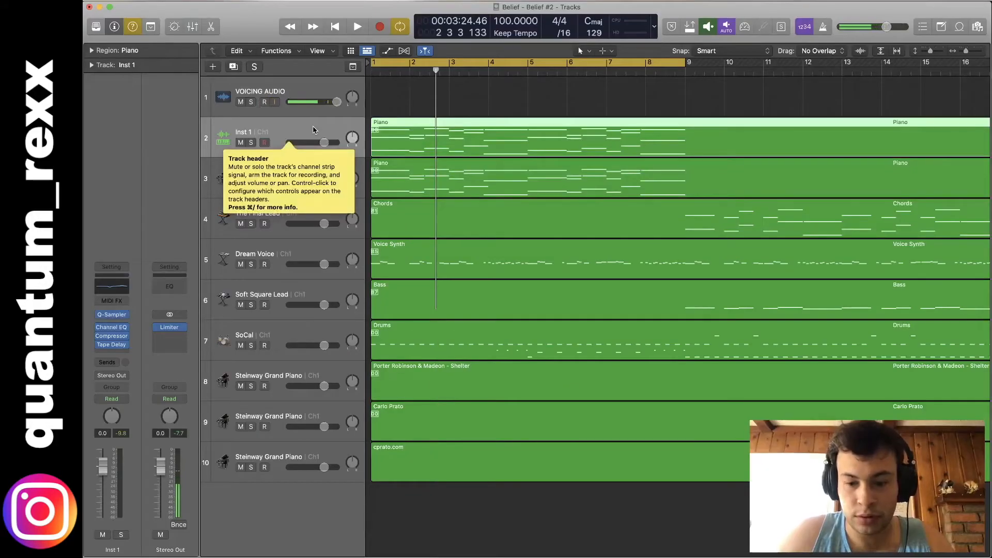
key(p)
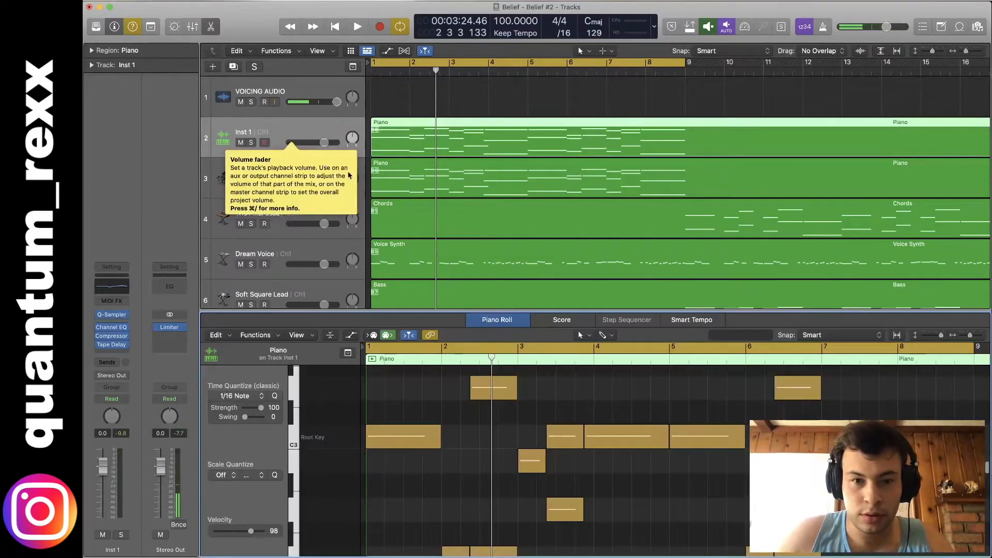
scroll(238, 327, up, 5)
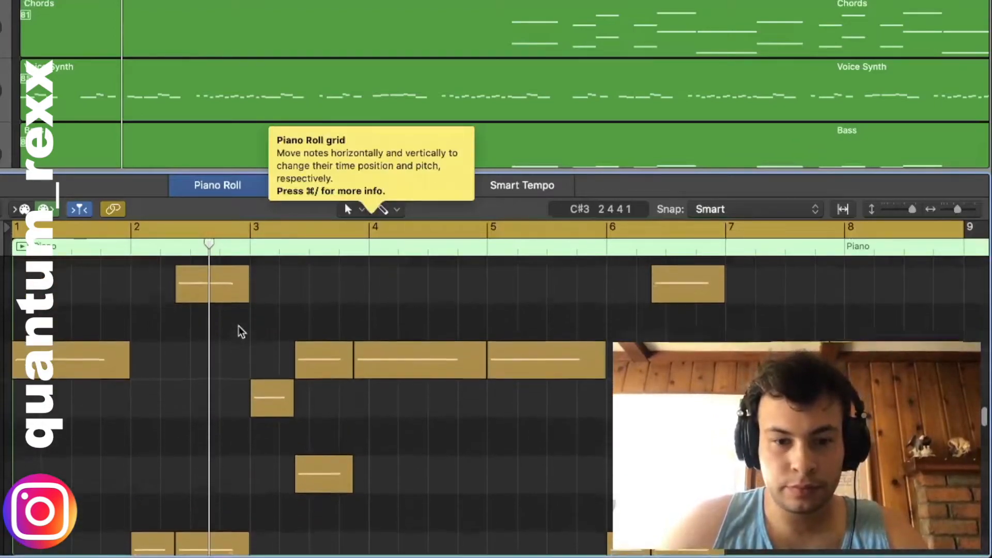
drag(38, 279, 839, 403)
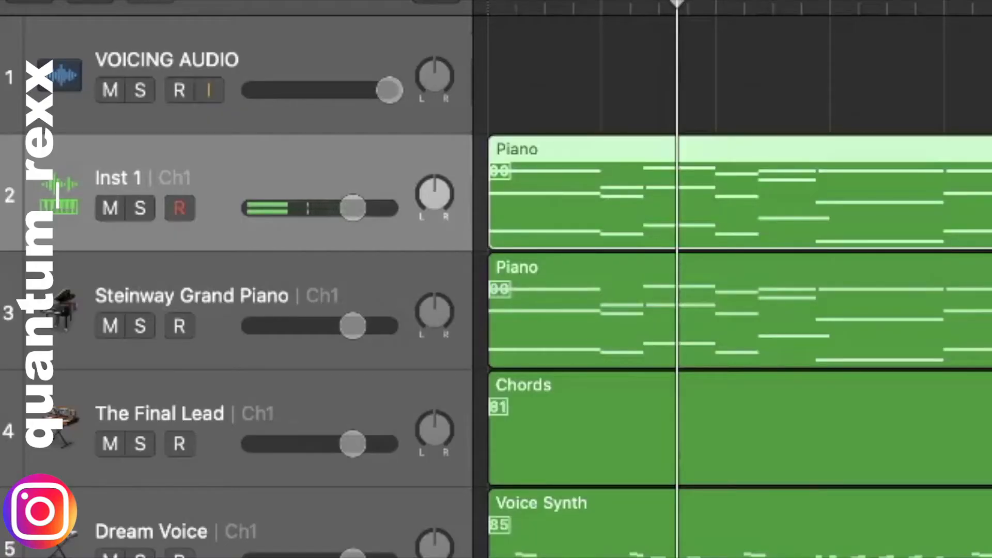
key(Delete)
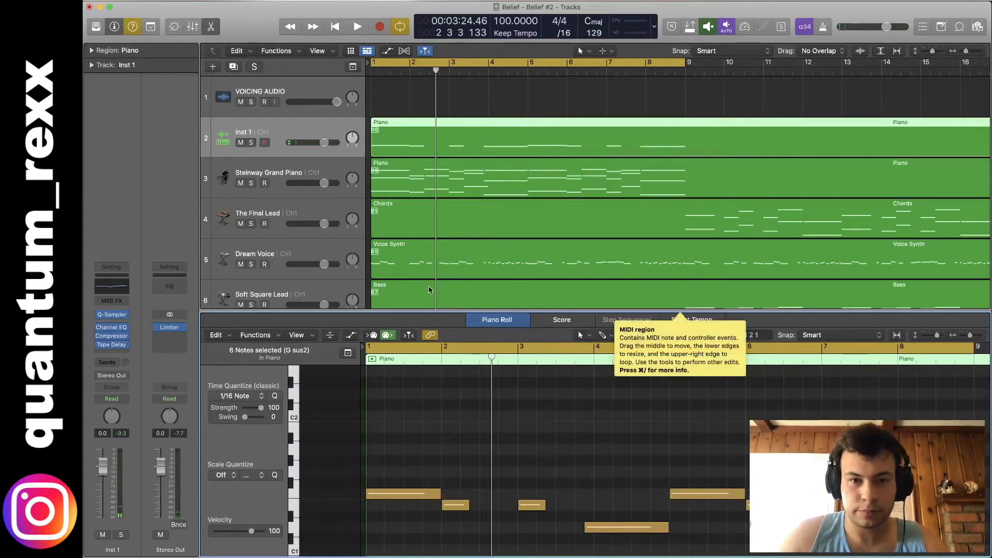
Close the note editor and play the project from bar 1 to hear the bass line with the other tracks
key(p)
double_click(374, 127)
key(p)
key(Return)
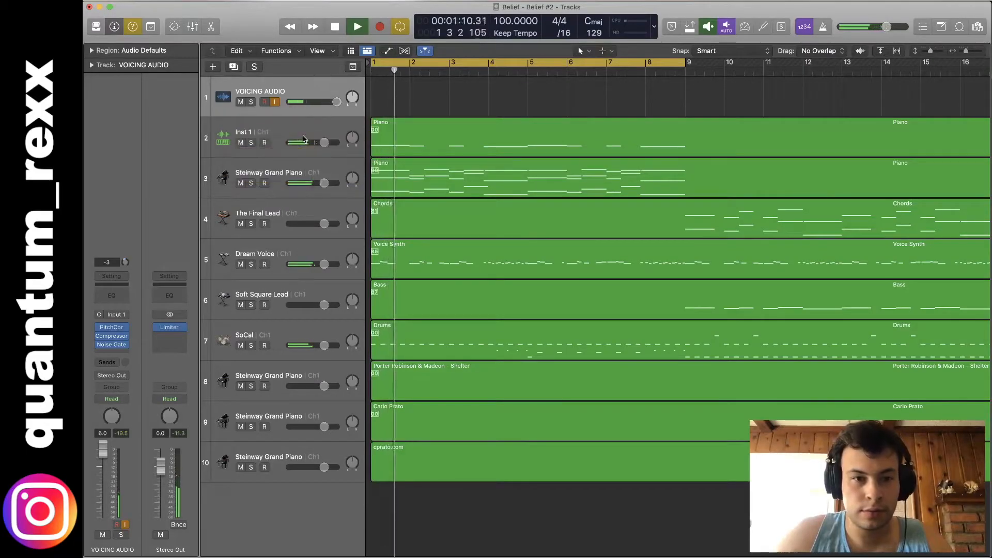
click(304, 139)
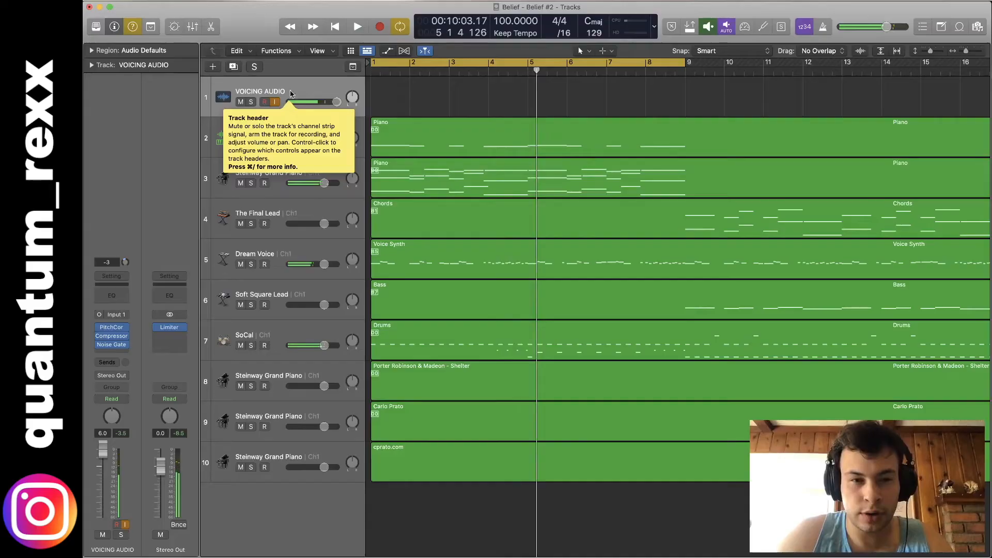
Solo the Inst 1 track, listen to it from bar 1, and clear the solo
click(291, 130)
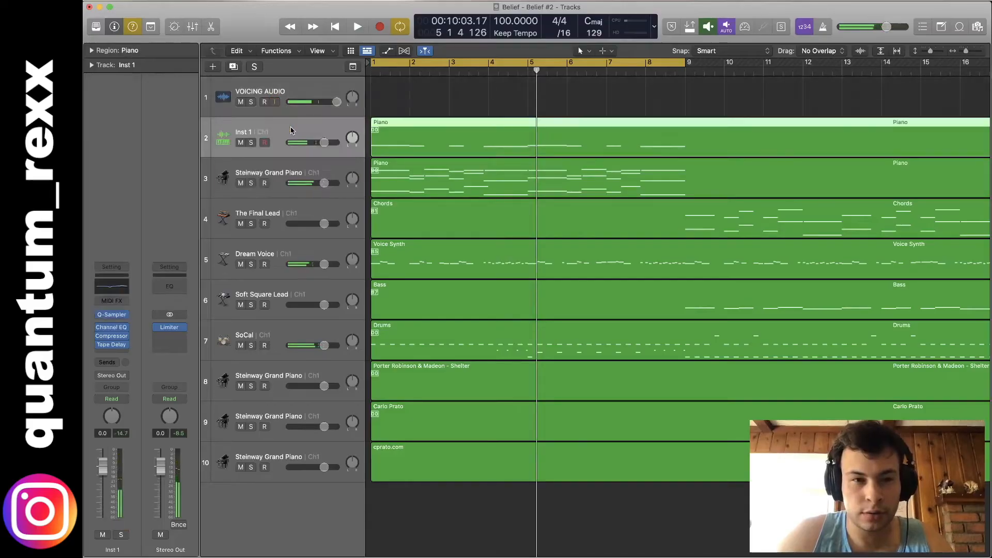
click(251, 143)
key(Return)
key(space)
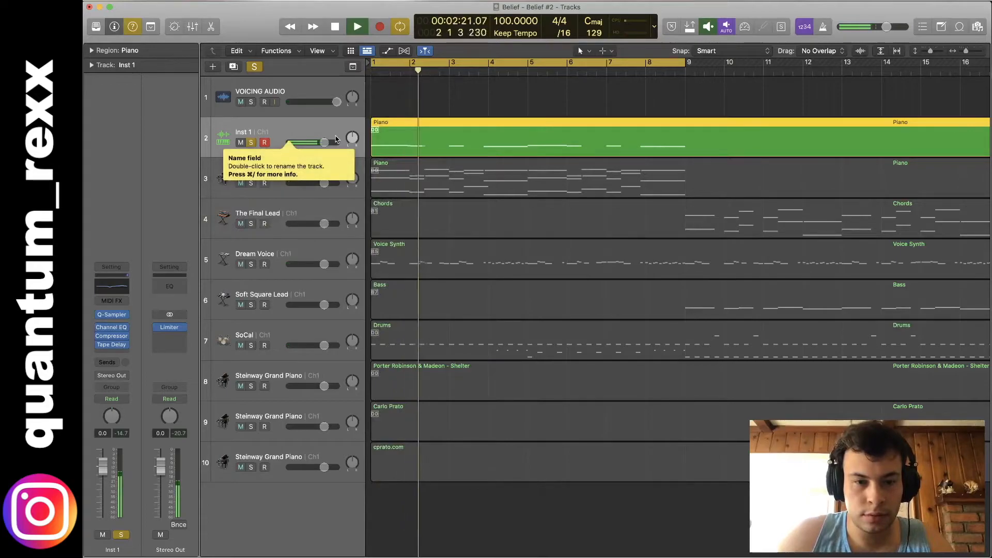
key(p)
key(p)
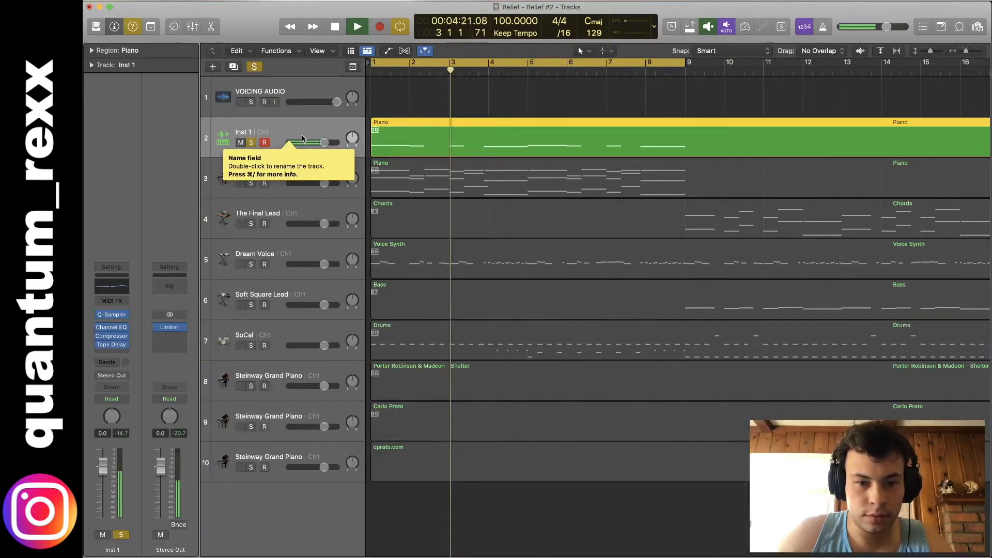
click(311, 89)
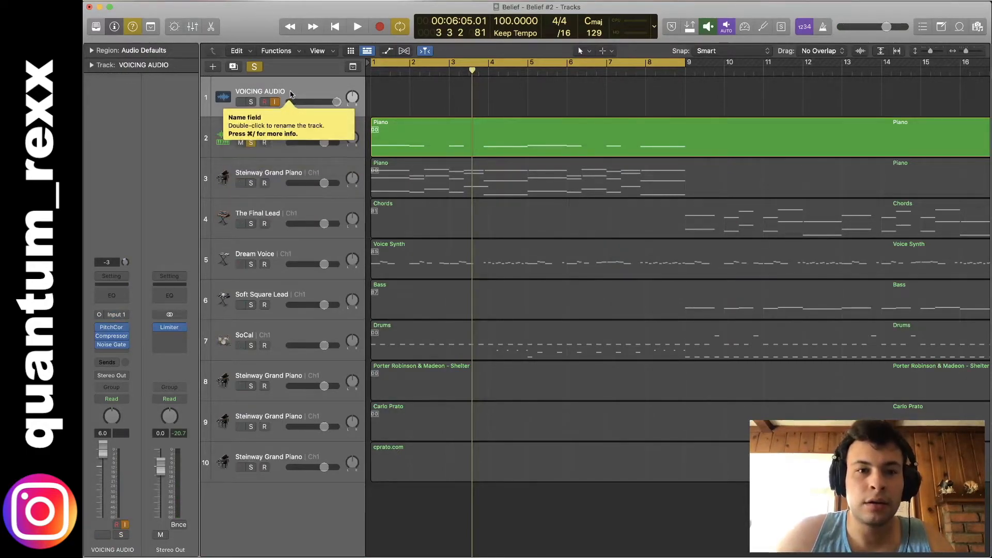
click(254, 68)
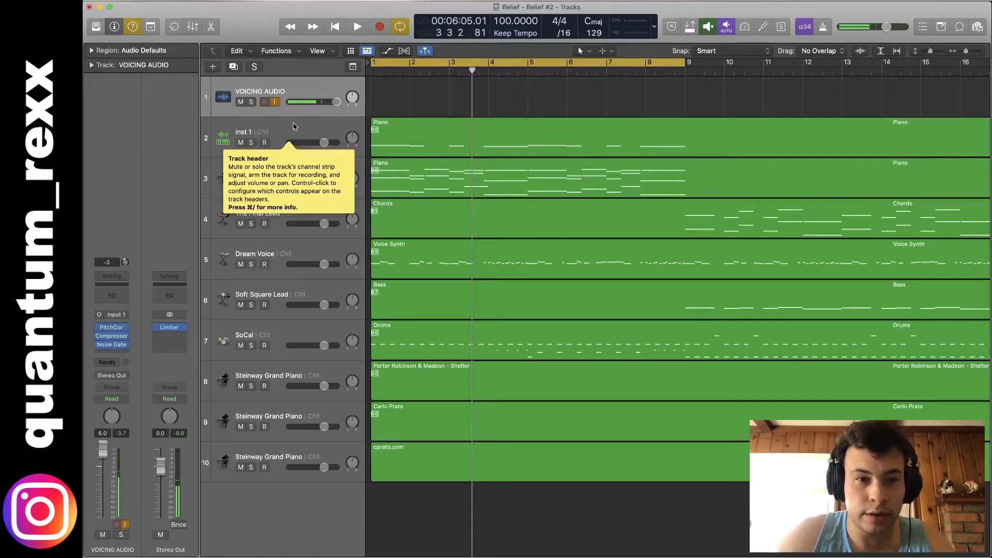
Select all notes of the Inst 1 Piano region in the Piano Roll and transpose them up two octaves
key(Return)
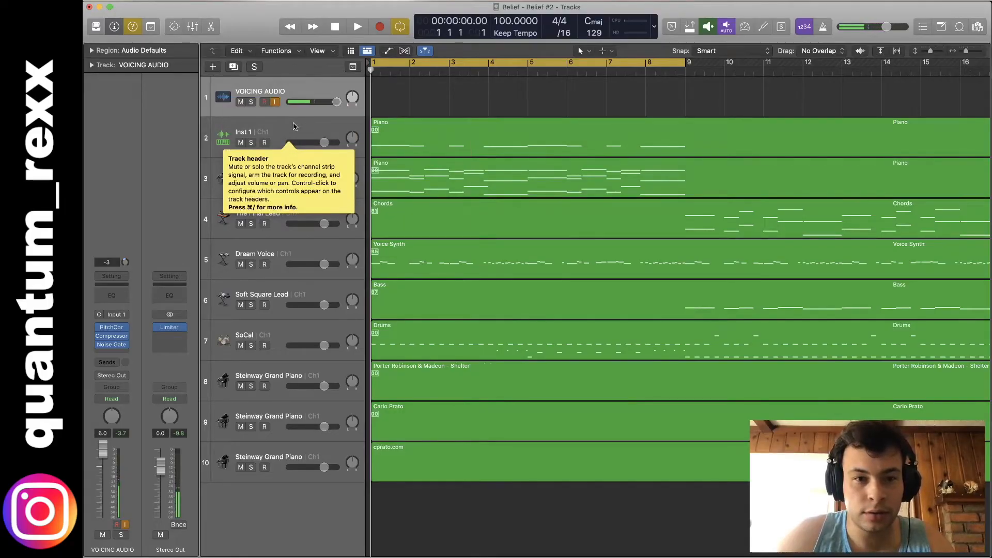
click(300, 135)
key(p)
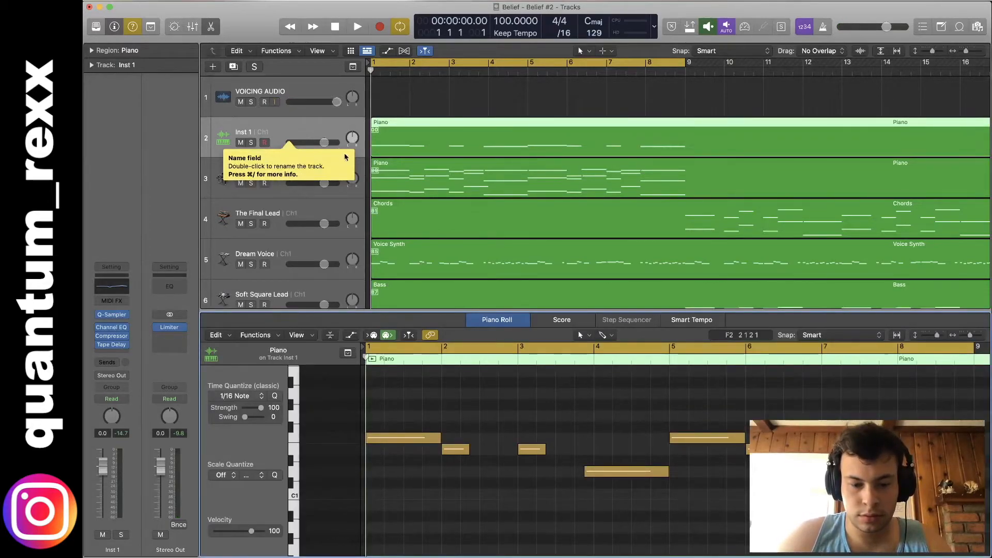
click(297, 88)
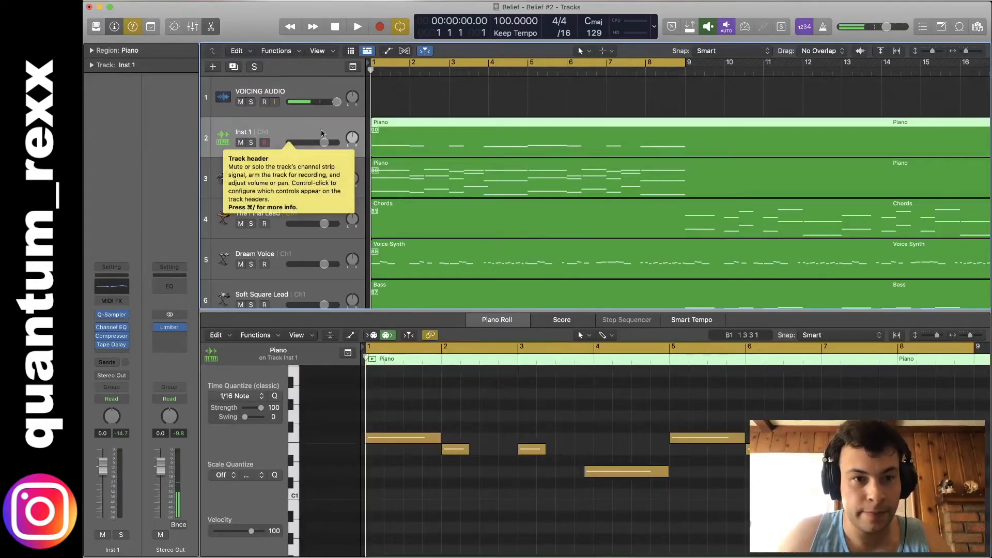
click(389, 397)
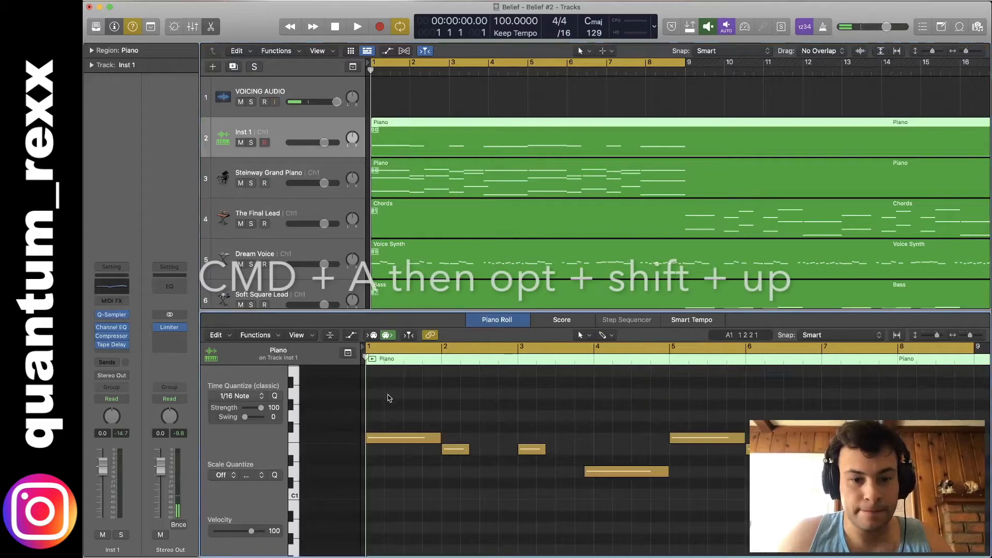
key(super+a)
key(alt+shift+Up)
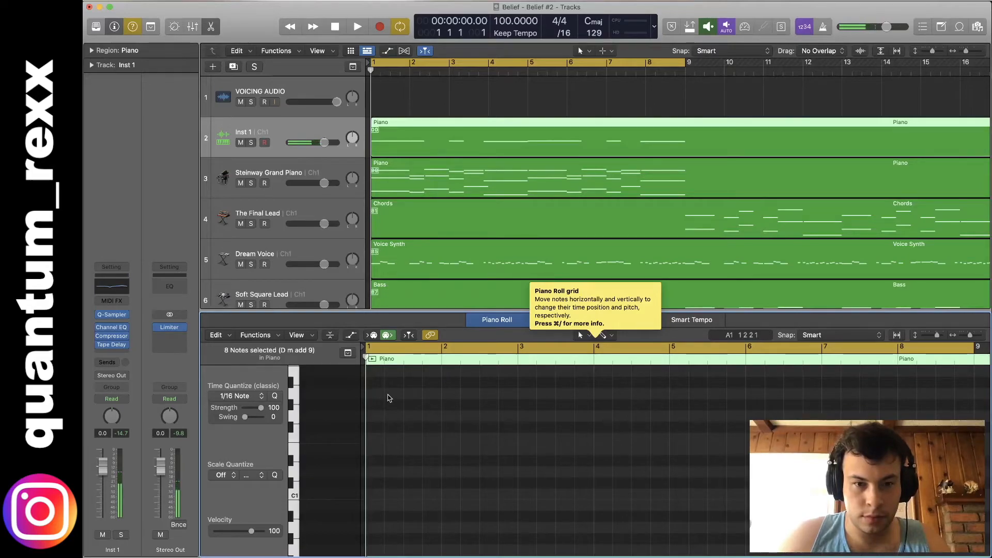
Play the project from bar 1 and lower the selected Inst 1 notes by one octave
key(space)
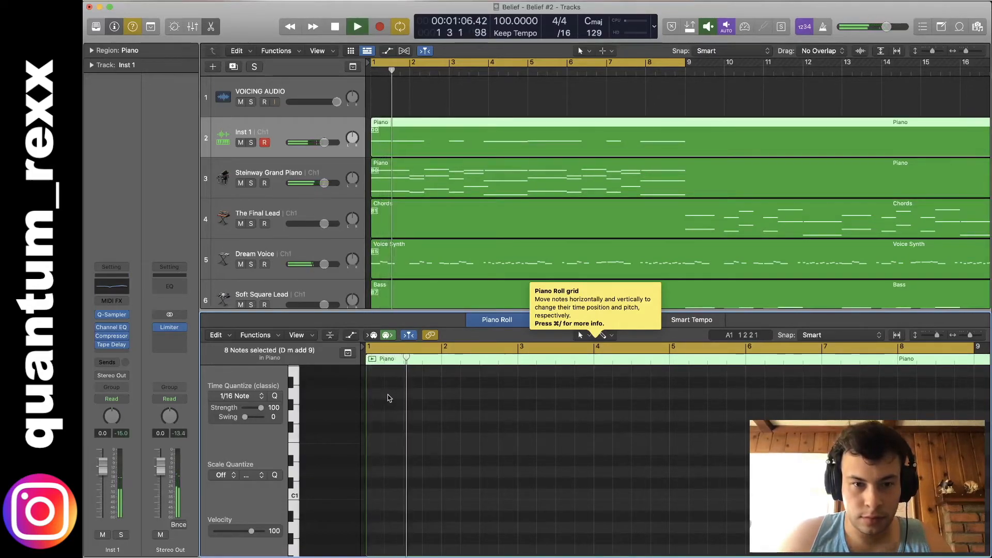
scroll(417, 423, up, 5)
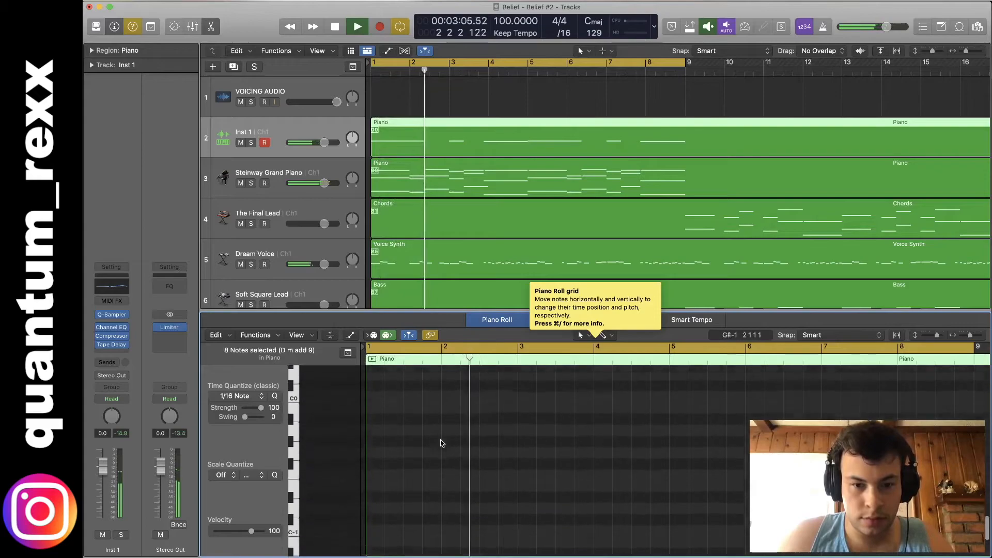
key(super+Down)
key(super+Down)
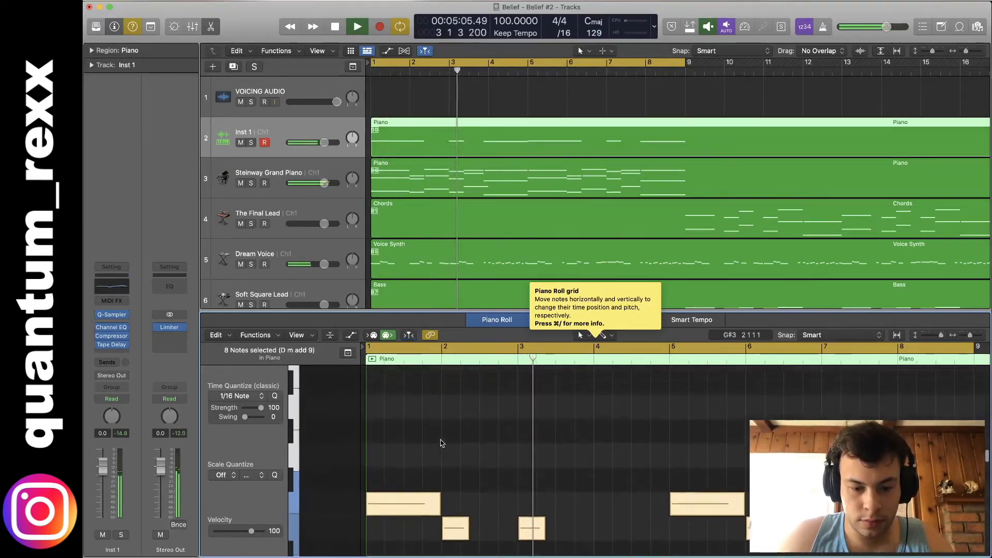
scroll(441, 443, down, 4)
scroll(440, 443, right, 1)
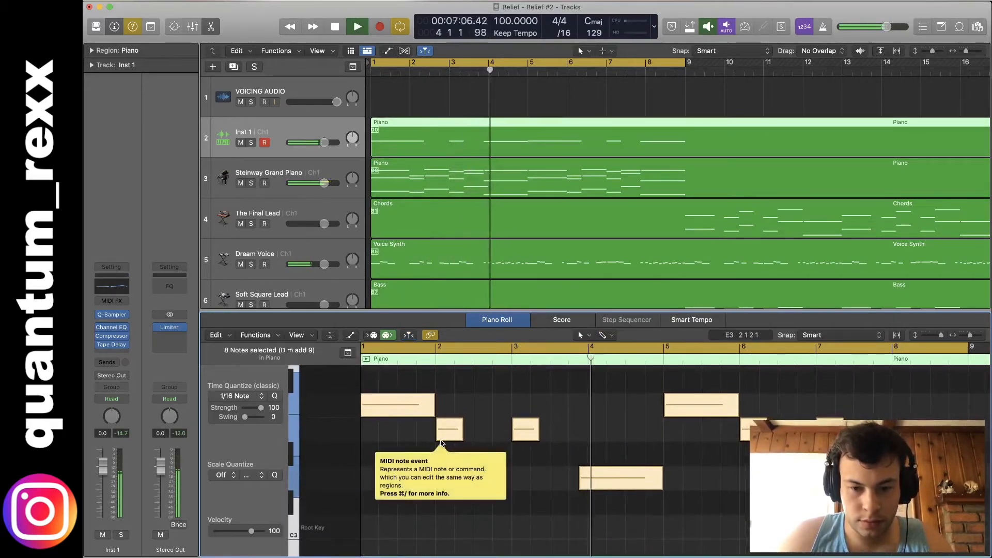
scroll(441, 443, down, 6)
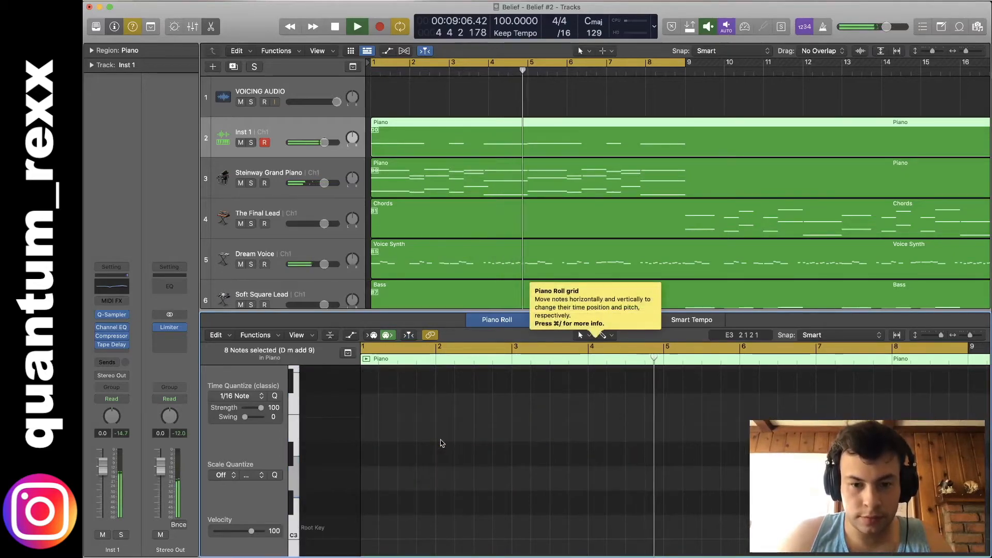
scroll(441, 443, up, 3)
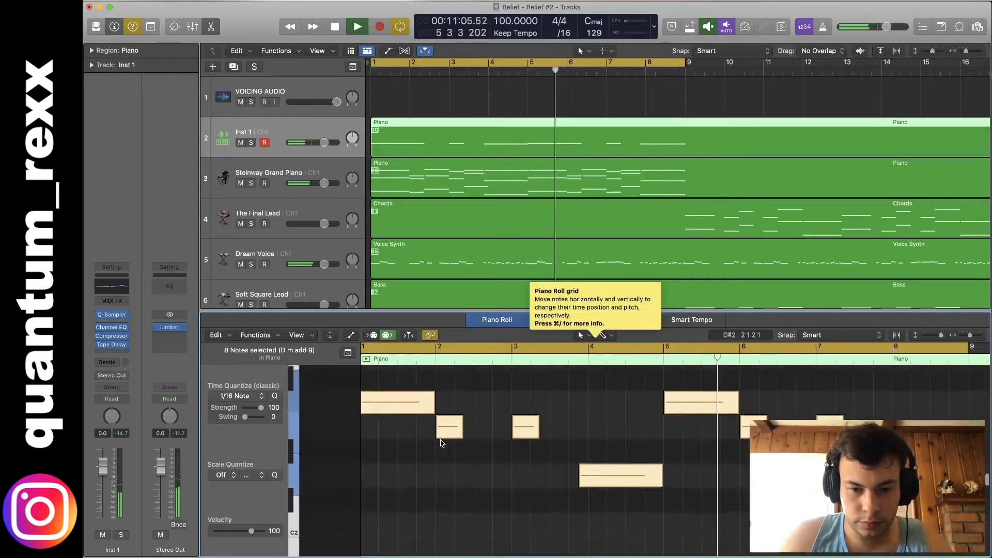
Raise the Inst 1 track volume to 6.0 dB, transpose its Piano region by +12, and listen to the loop
drag(325, 143, 377, 146)
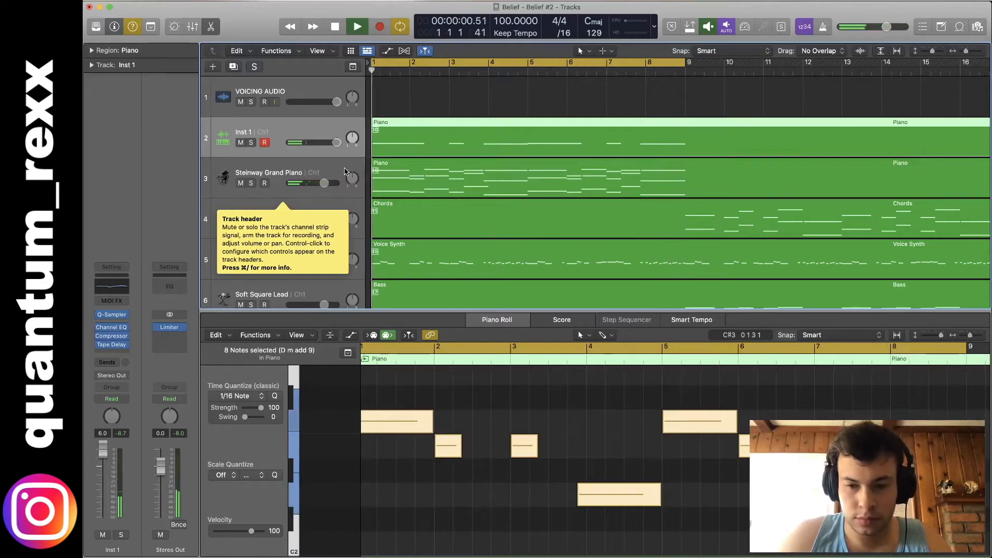
key(alt+shift+Up)
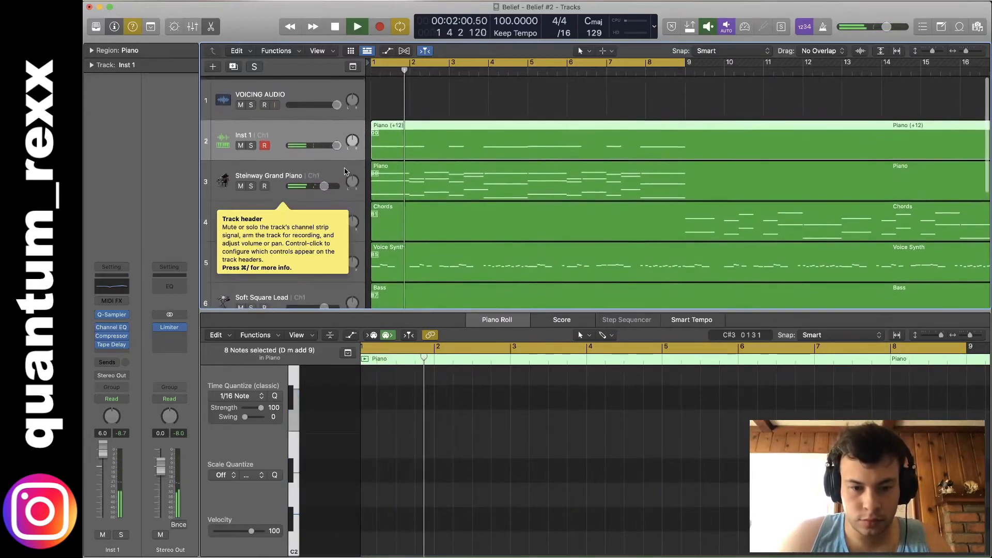
scroll(345, 171, down, 1)
scroll(406, 430, up, 3)
scroll(404, 430, up, 5)
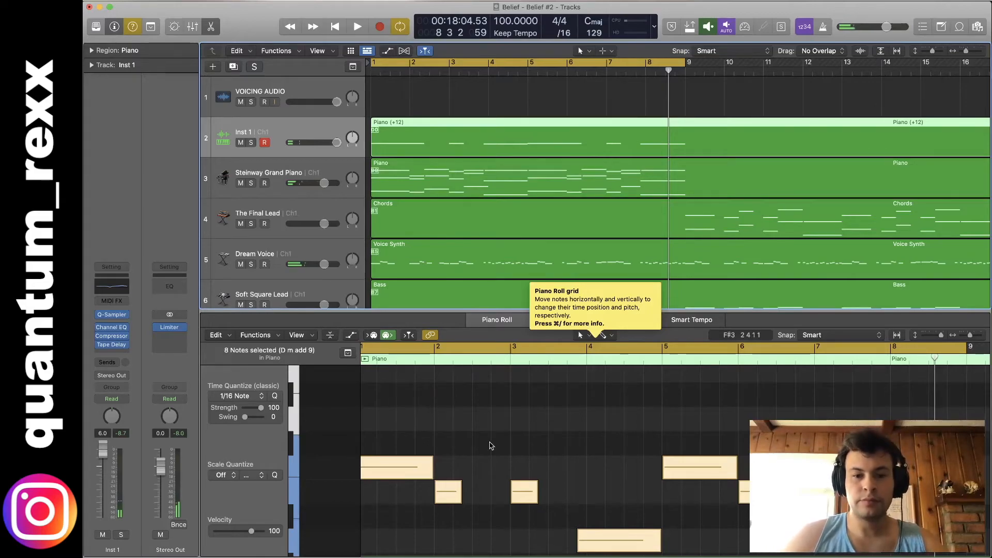
click(269, 88)
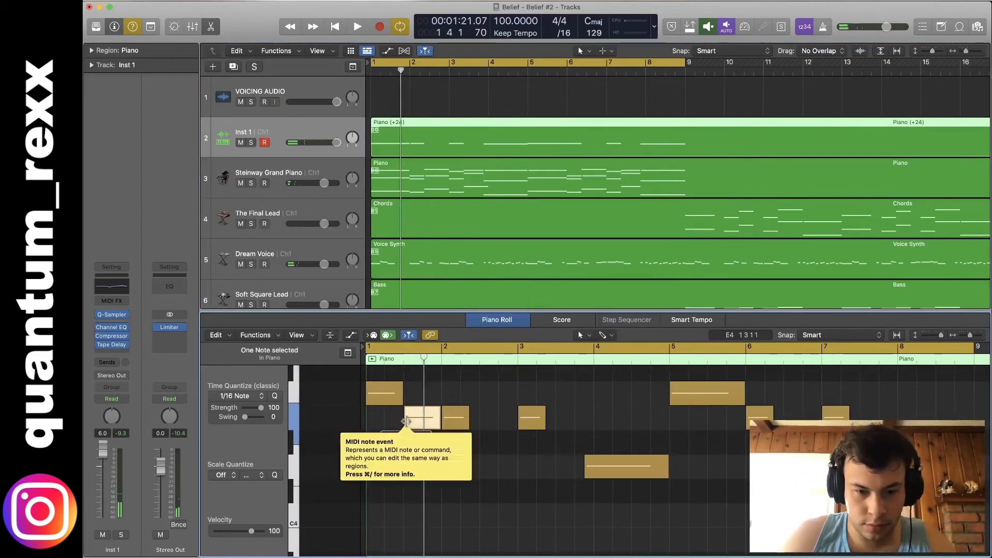
Place an F4 note in the second half of bar 2 and extend it to the start of bar 3
click(439, 360)
drag(518, 423, 448, 401)
scroll(507, 382, left, 3)
drag(538, 393, 566, 392)
Copy the two short E4 notes from the end of bar 1 to the end of bar 3 and play the result
click(443, 420)
click(445, 417)
shift+click(464, 418)
drag(445, 419, 673, 417)
key(space)
key(space)
Align the long D4 note with the start of bar 4 and split it into shorter notes with the Scissors tool
drag(516, 469, 539, 471)
key(t)
alt+click(567, 466)
click(657, 466)
key(super+z)
scroll(605, 440, left, 3)
key(t)
key(i)
click(627, 467)
key(super+z)
click(608, 469)
key(super+z)
click(622, 467)
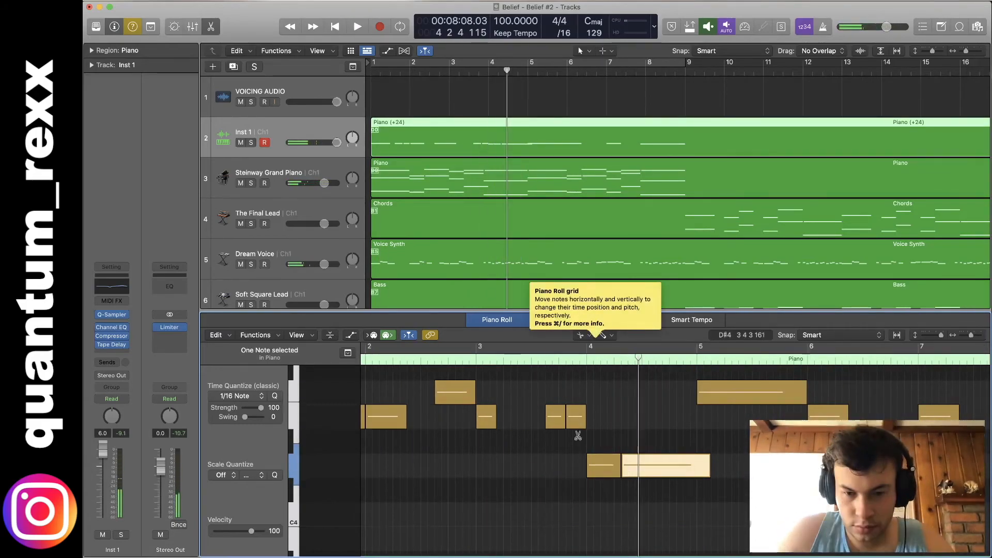
click(577, 435)
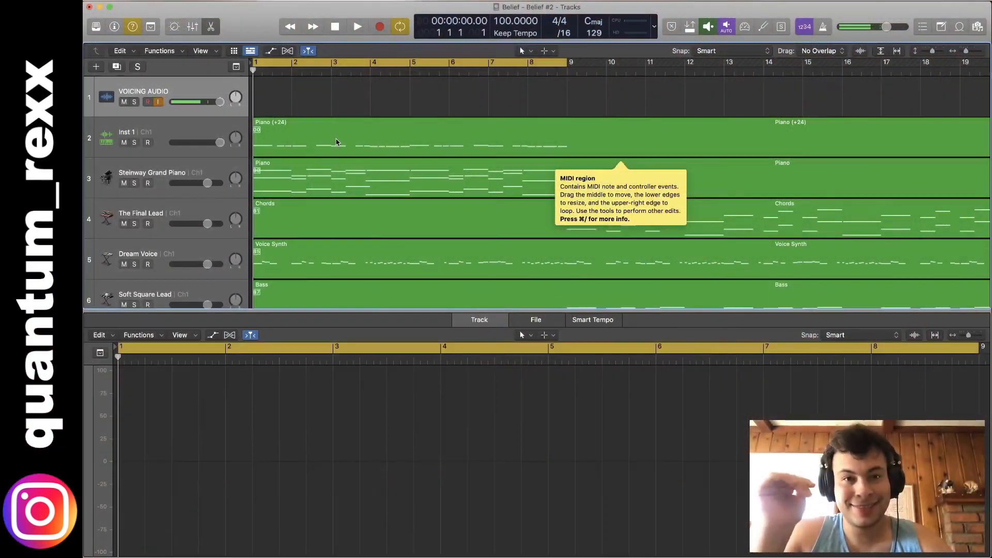
Play the project from bar 1 while viewing the Inst 1 notes, and stop playback in bar 3
key(space)
click(336, 142)
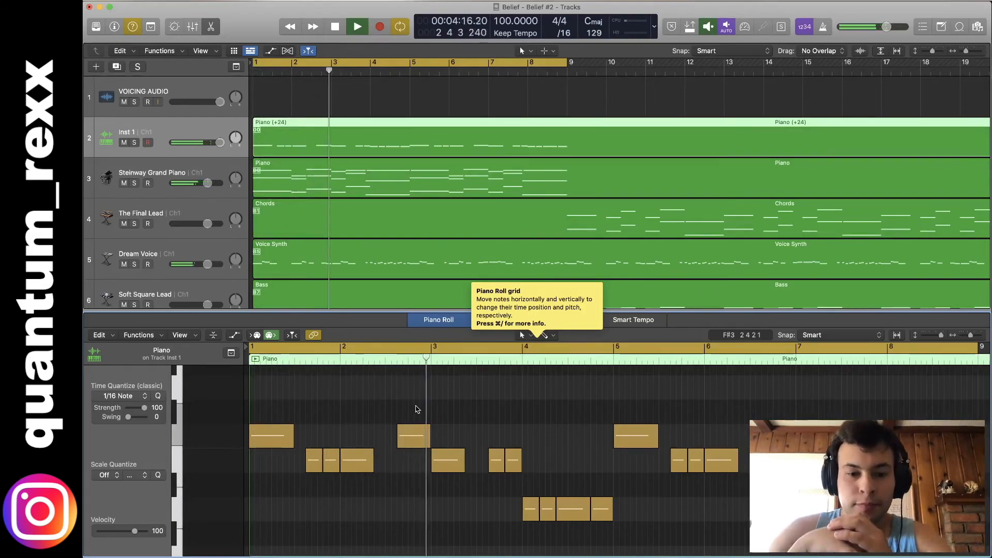
key(space)
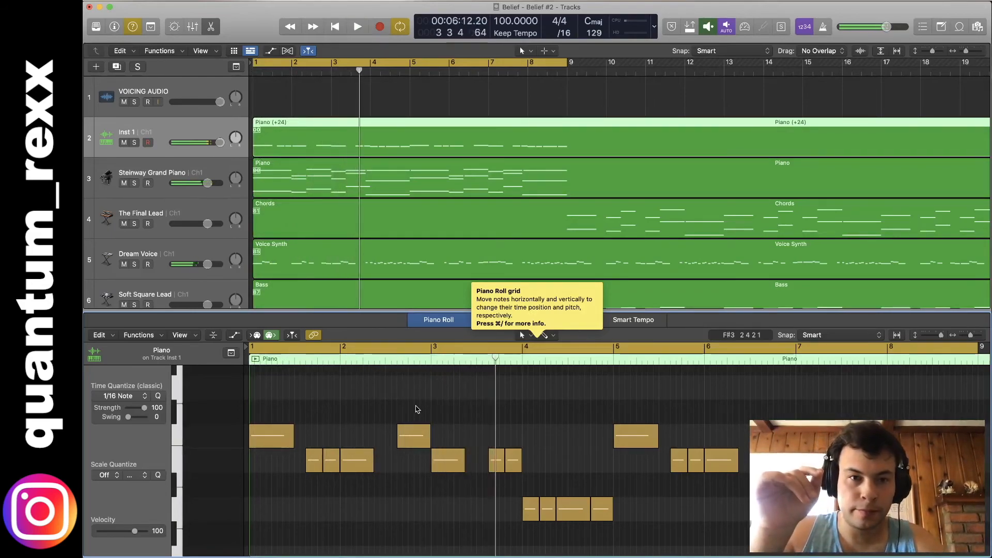